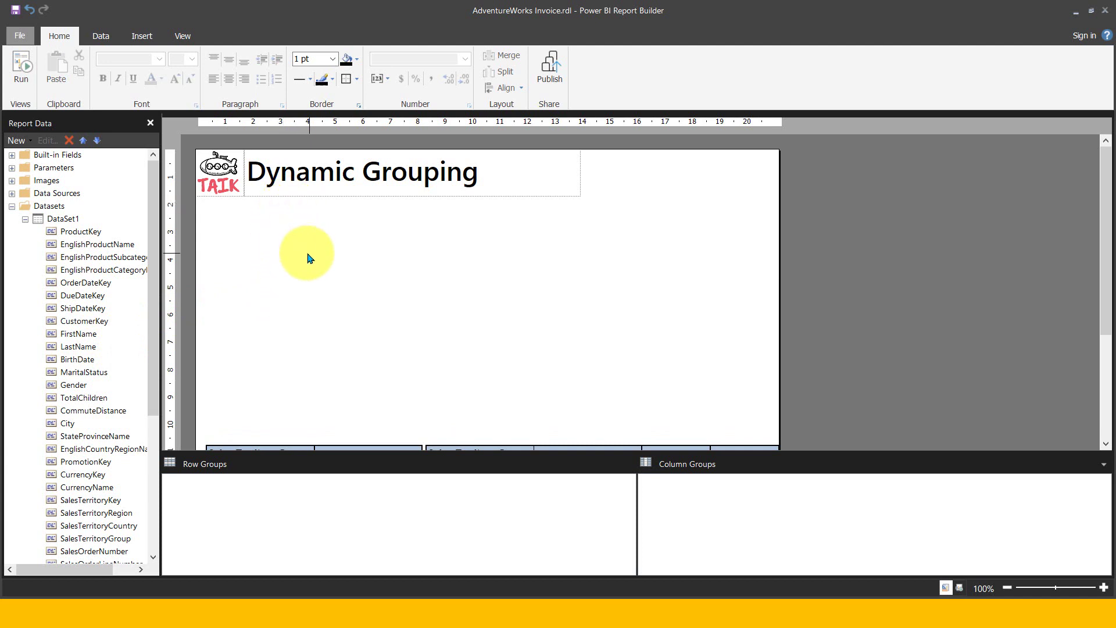
Insert a blank matrix and draw it on the body below the report title
left_click(136, 38)
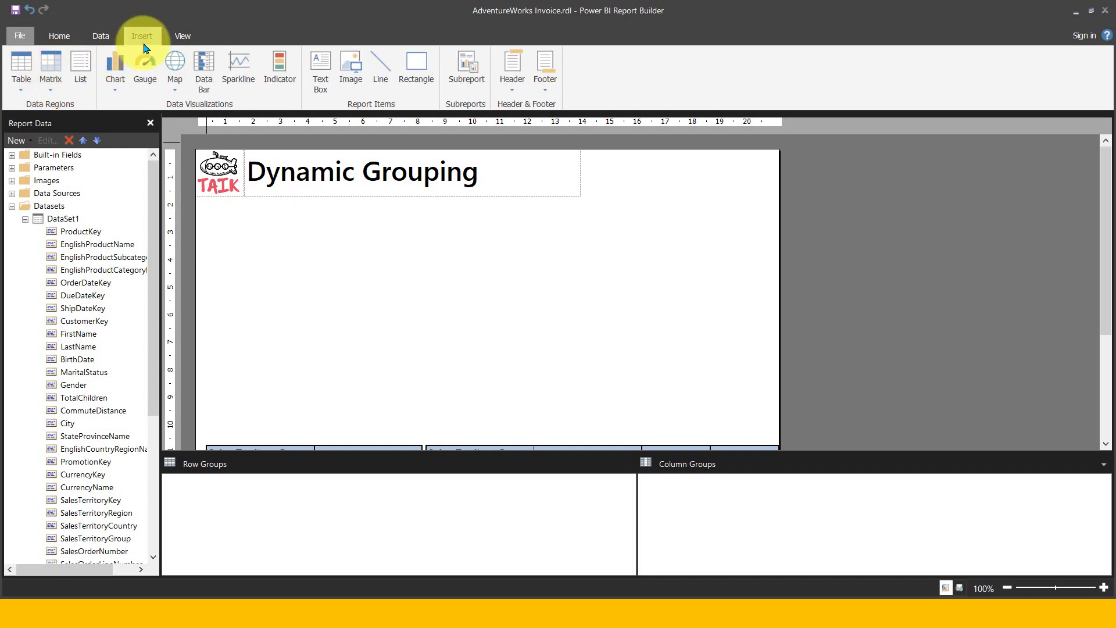
left_click(50, 87)
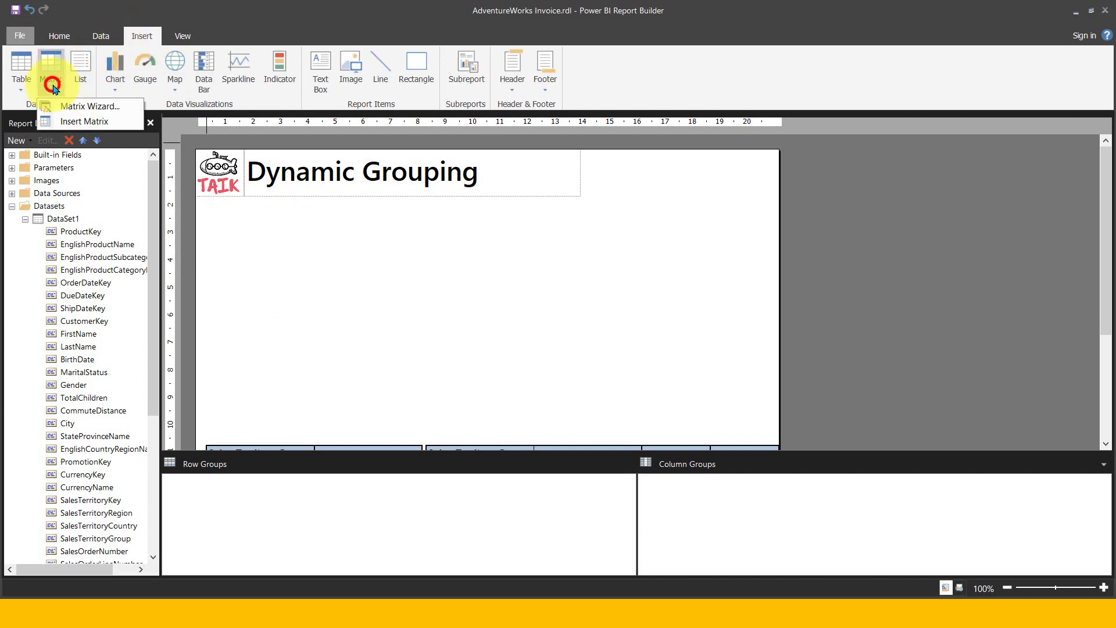
left_click(112, 122)
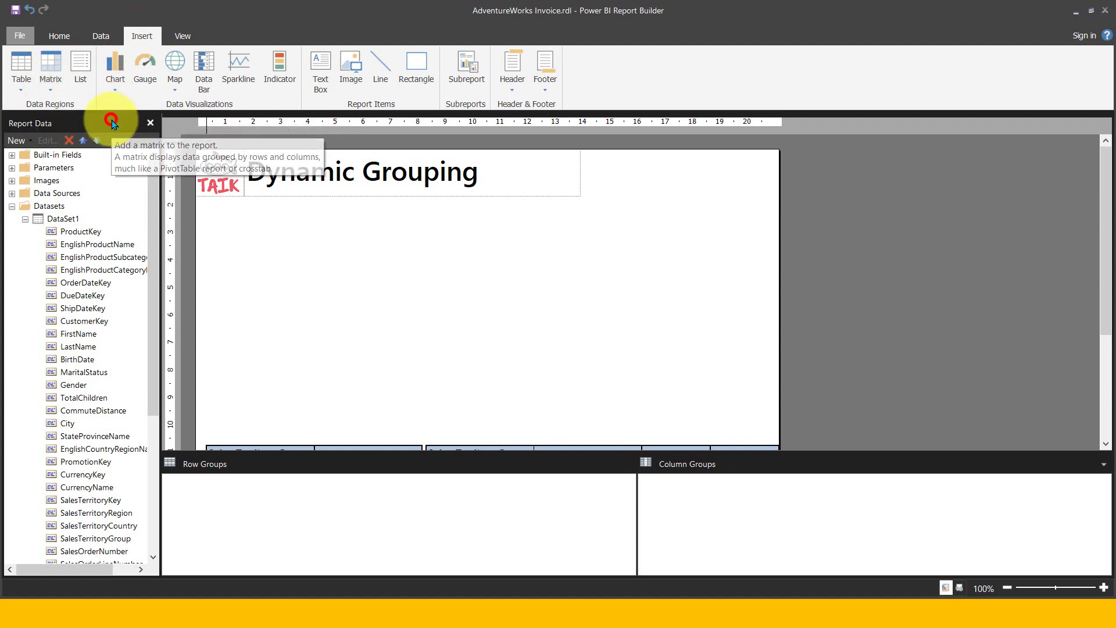
left_click(225, 223)
left_click_drag(356, 260, 487, 265)
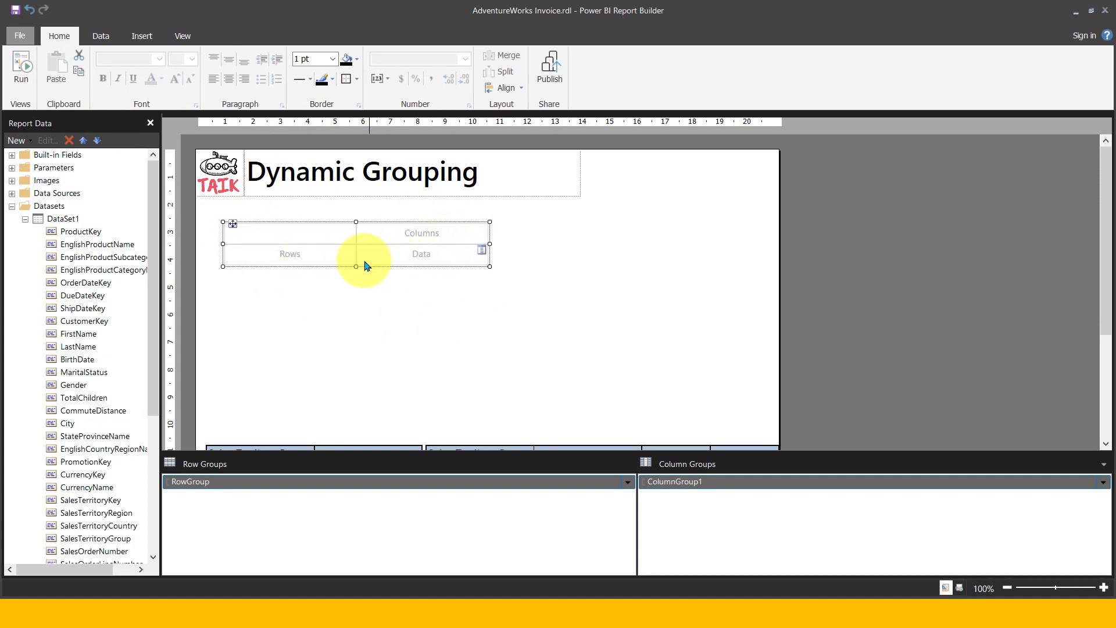
Set the matrix rows to SalesTerritoryGroup and the data cell to Sum(SalesAmount)
left_click(350, 250)
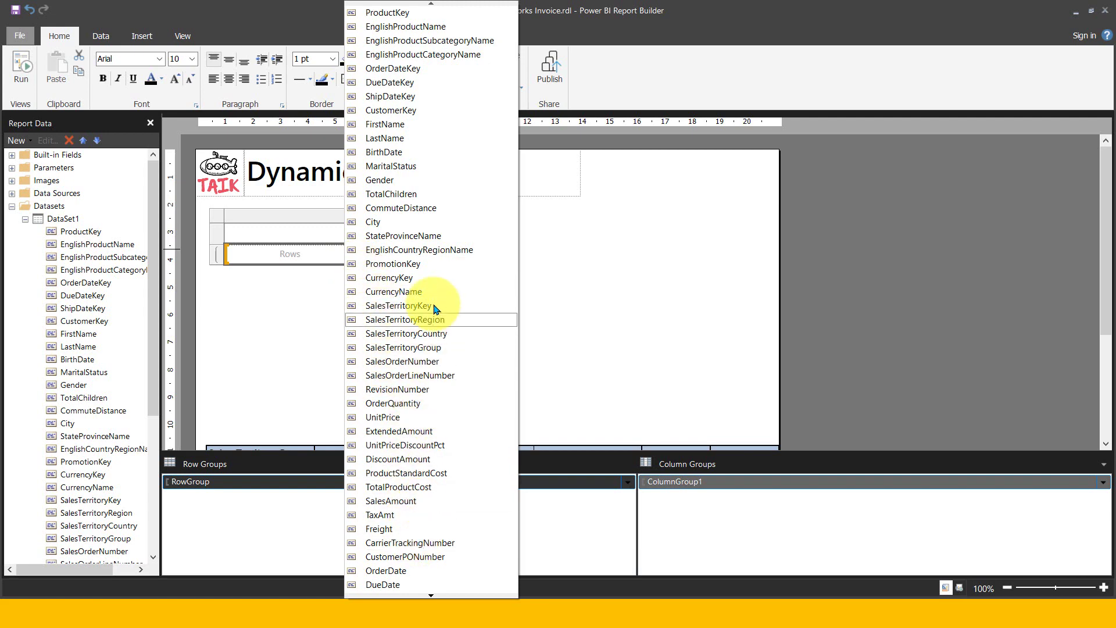
left_click(451, 347)
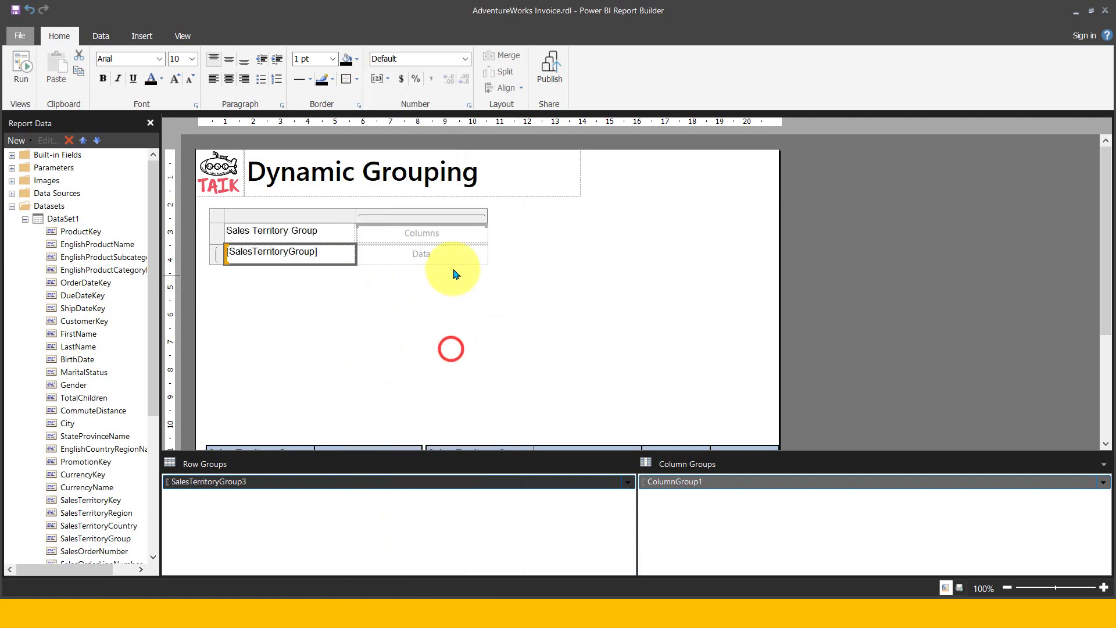
left_click(482, 252)
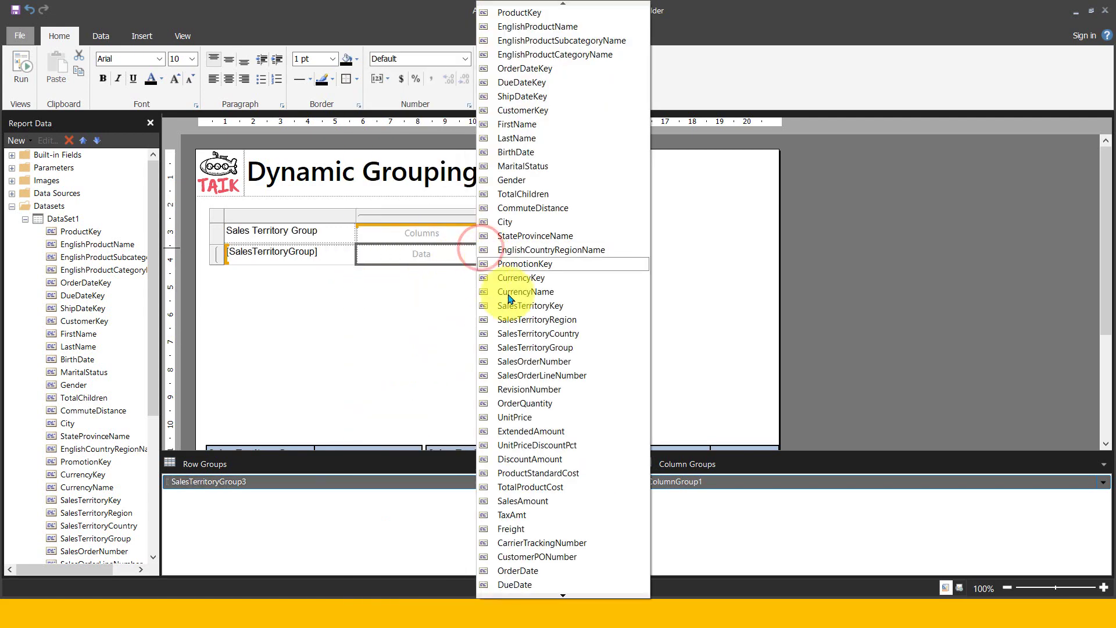
left_click(545, 501)
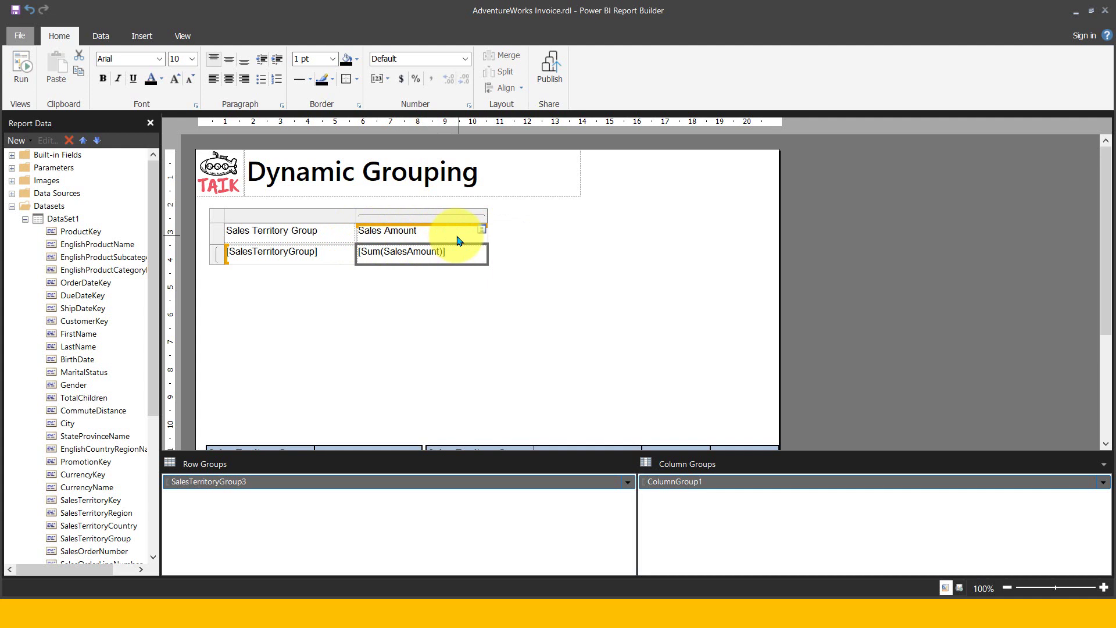
left_click(20, 71)
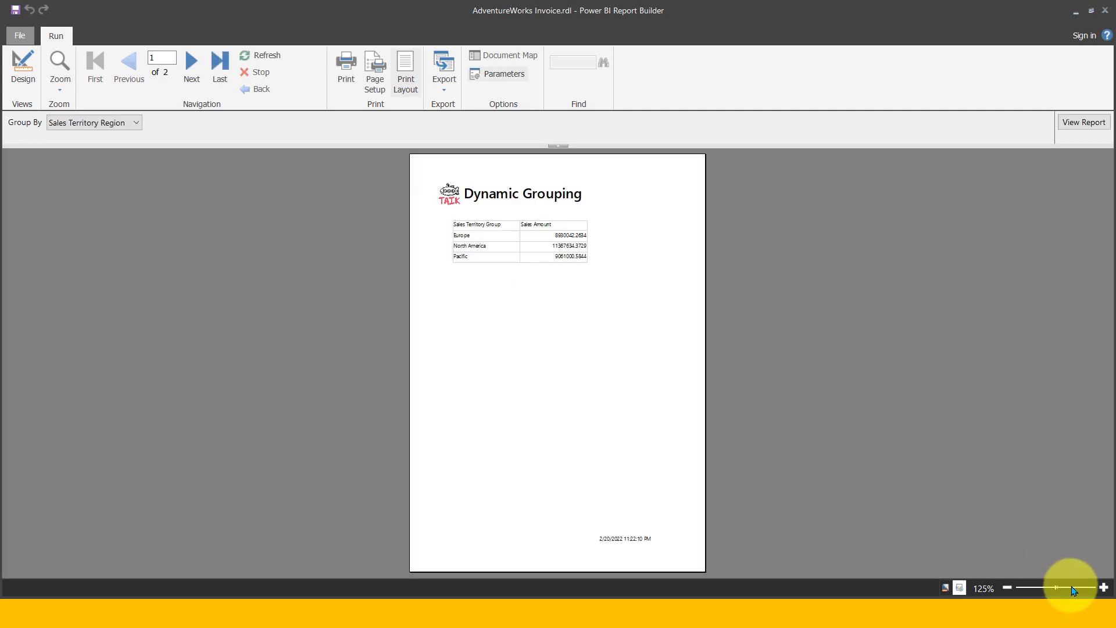
left_click(1073, 587)
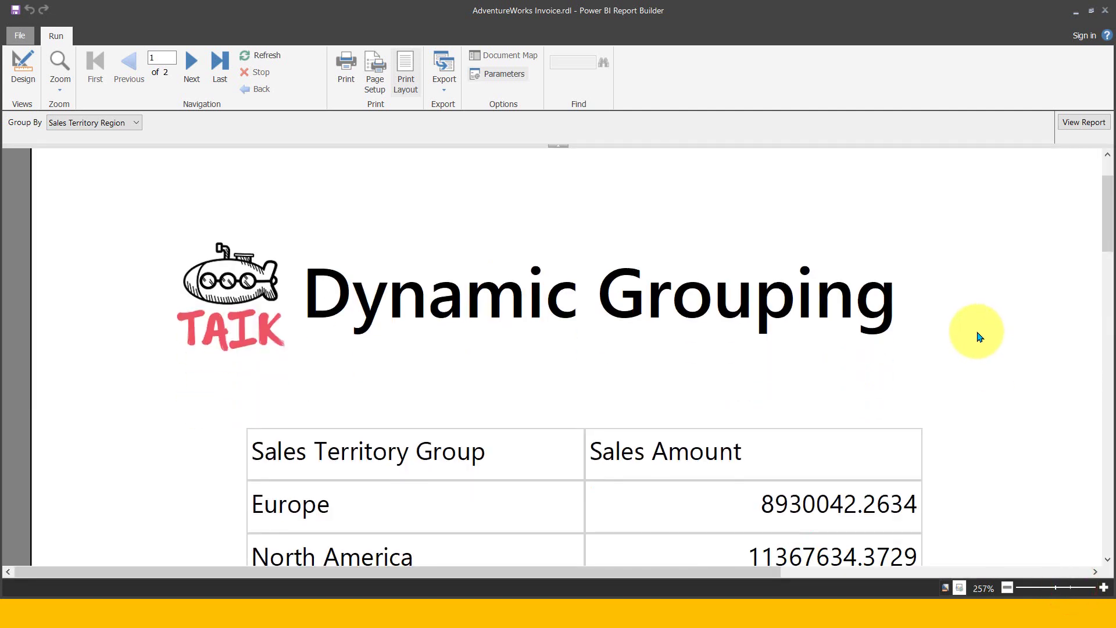
scroll(978, 337, "down", 3)
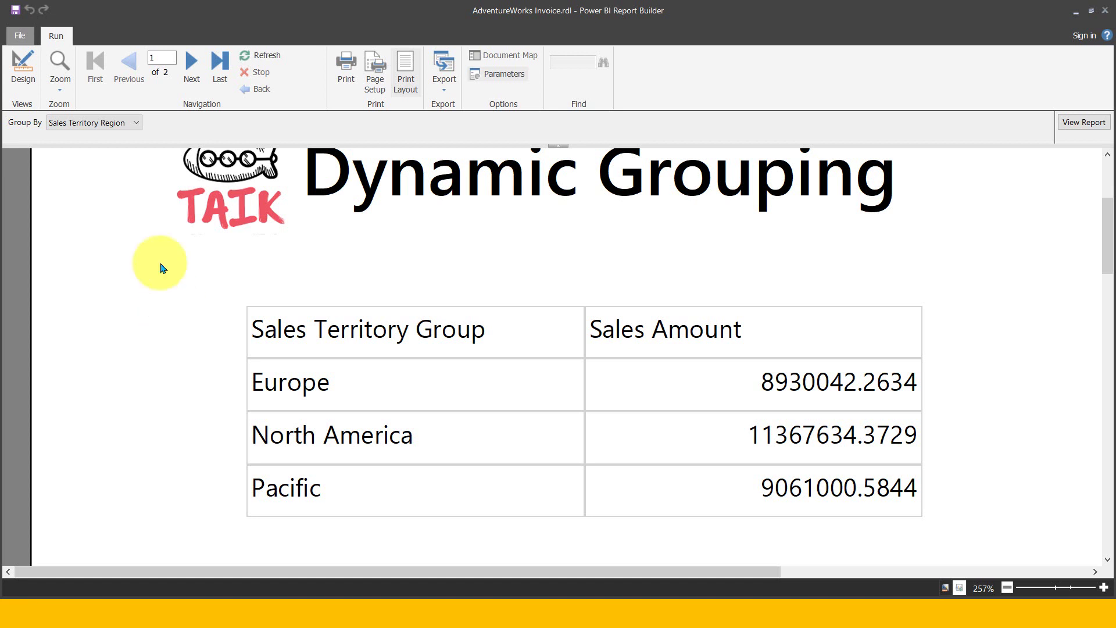
left_click(21, 72)
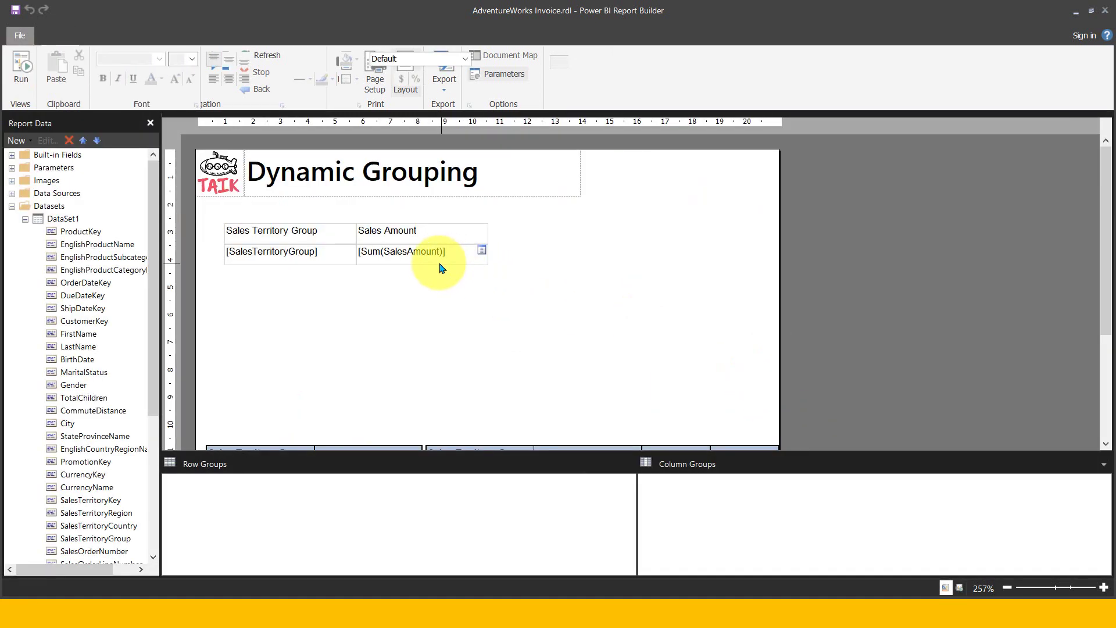
Right-align the Sales Amount column and middle-align the Sales Territory Group column
double_click(443, 257)
left_click(424, 215)
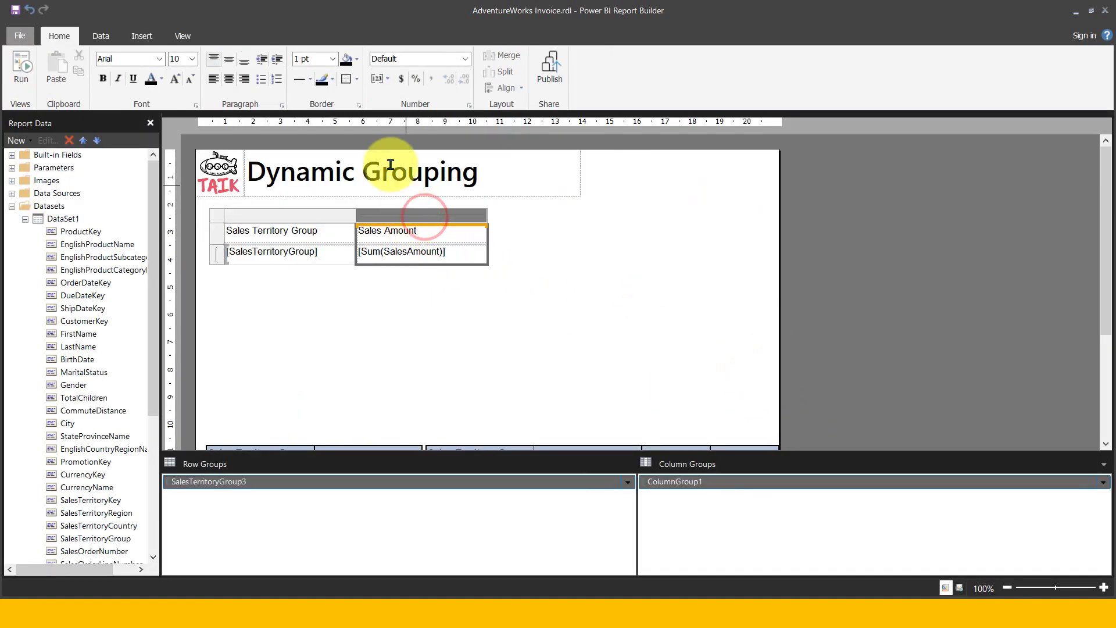
left_click(245, 78)
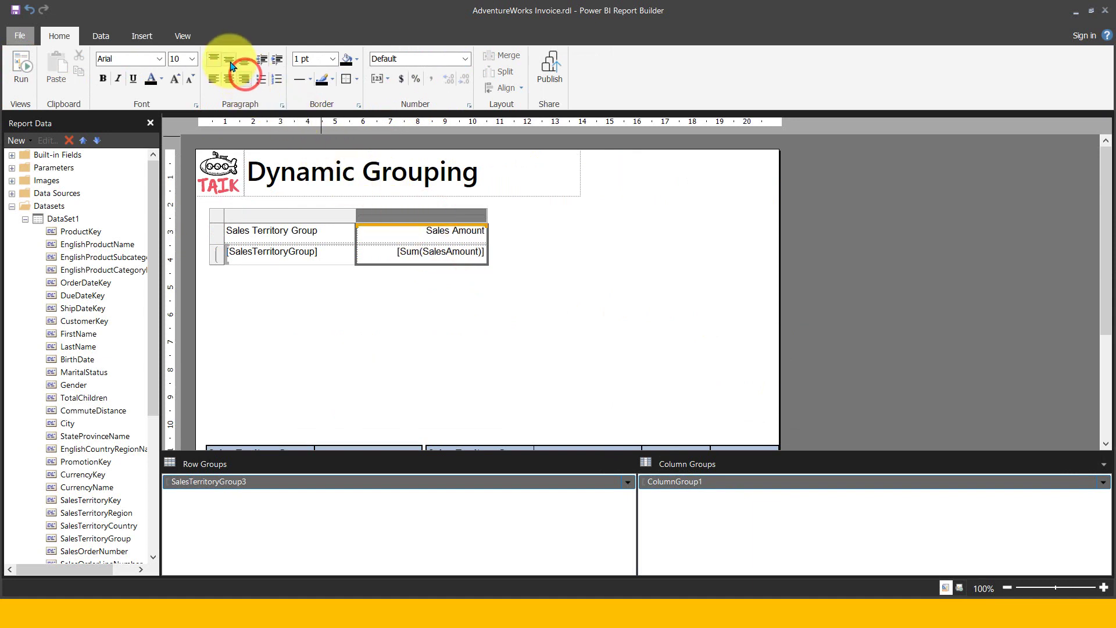
left_click(260, 214)
left_click(230, 58)
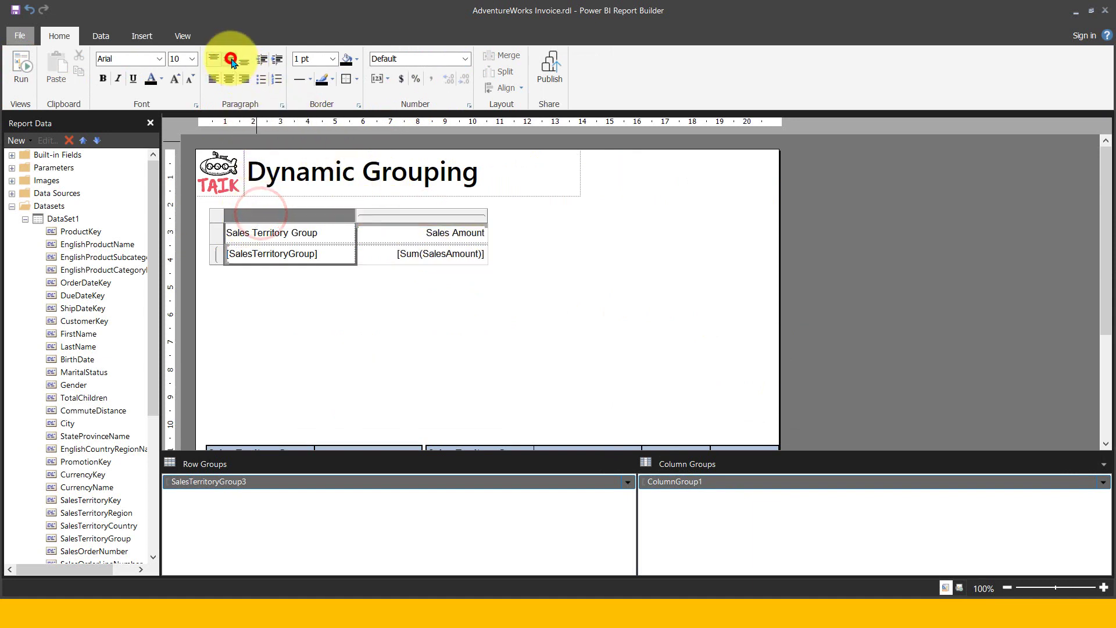
Change the Sum(SalesAmount) cell's format from Default to Number
left_click(415, 263)
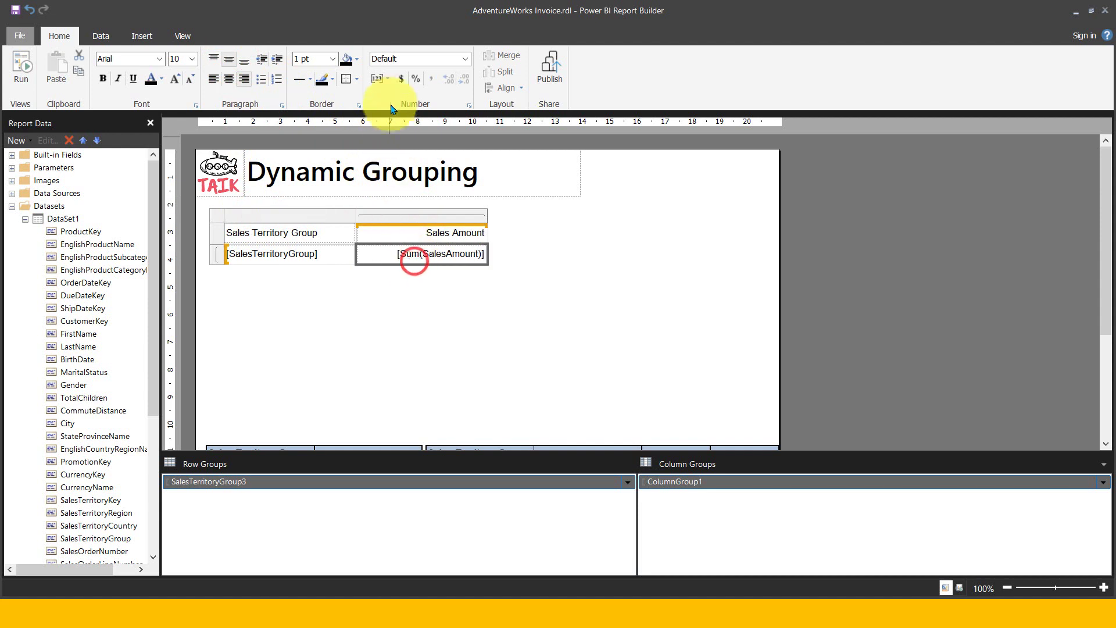
left_click(466, 59)
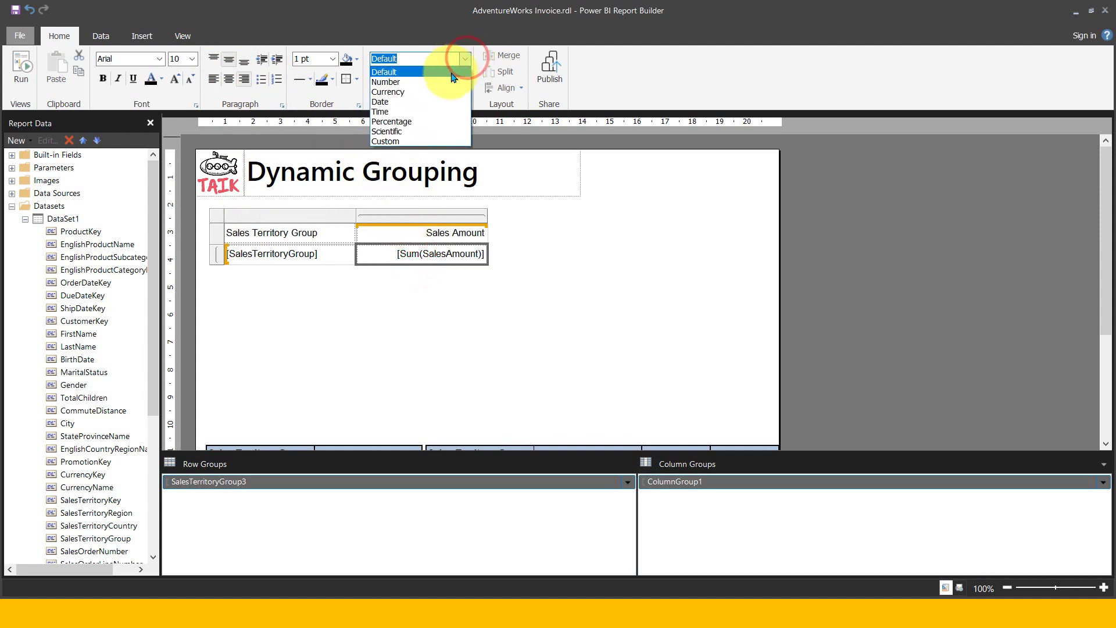
left_click(442, 82)
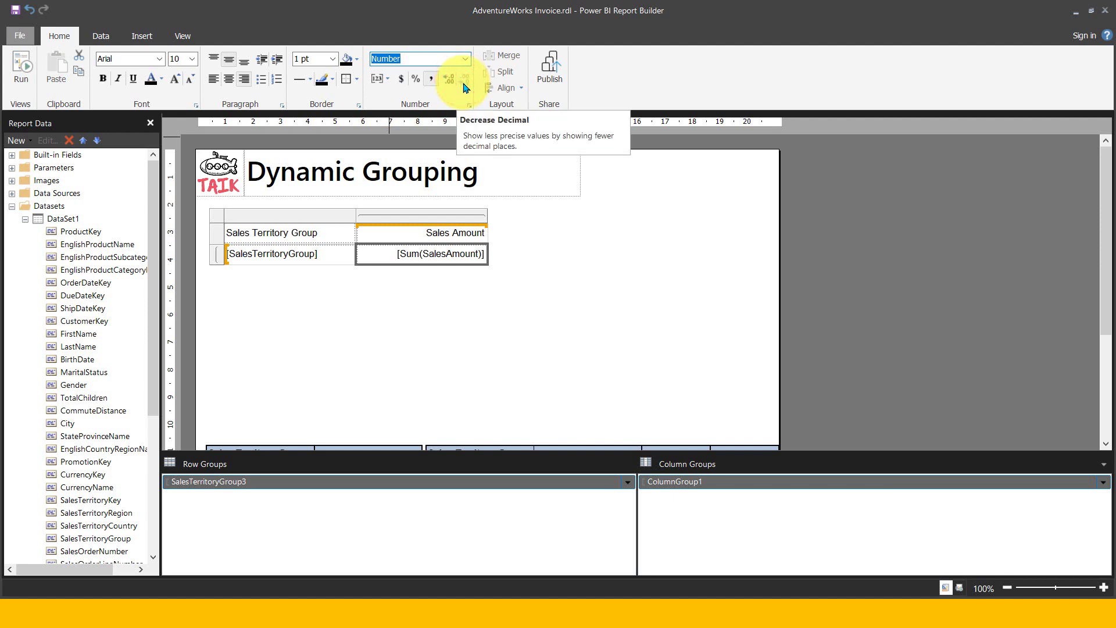
left_click(313, 282)
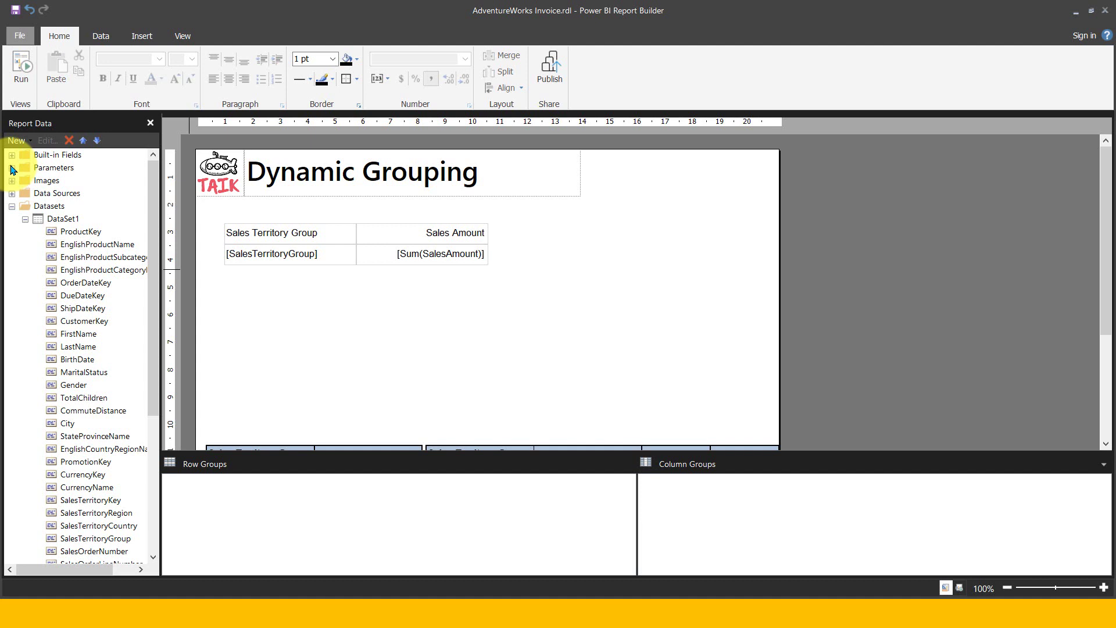
Expand Parameters and open the GroupBy parameter's properties
left_click(12, 168)
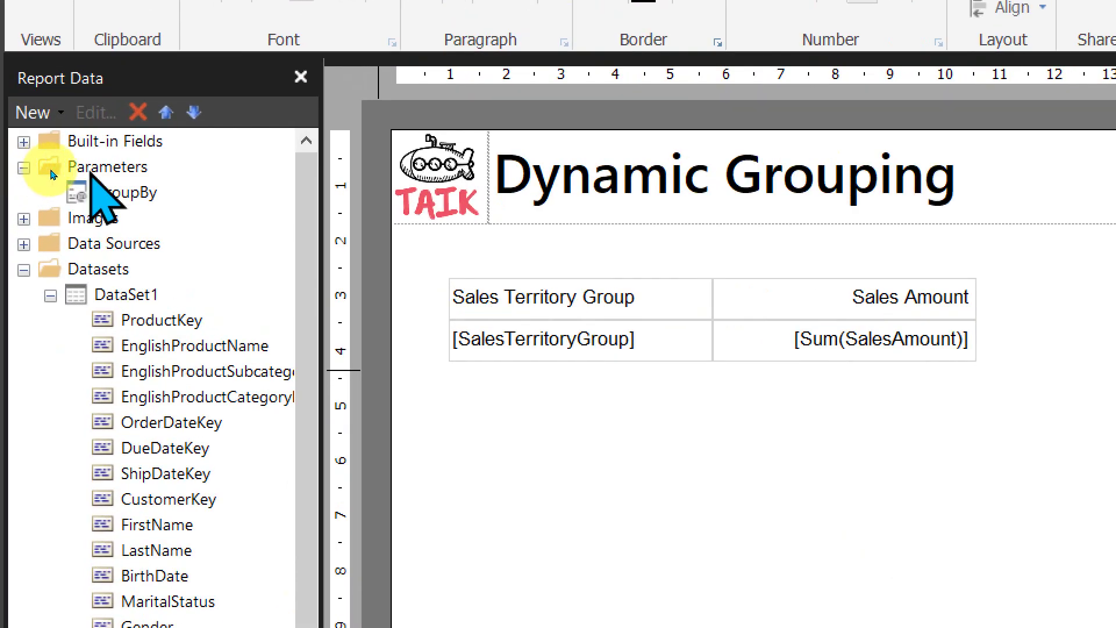
left_click(31, 169)
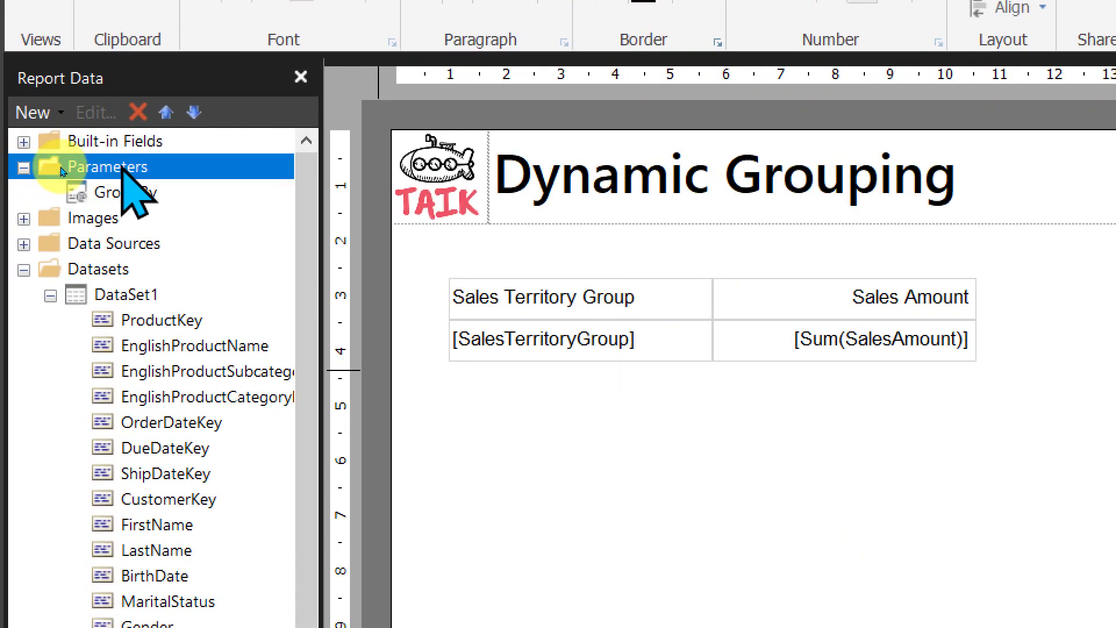
right_click(124, 170)
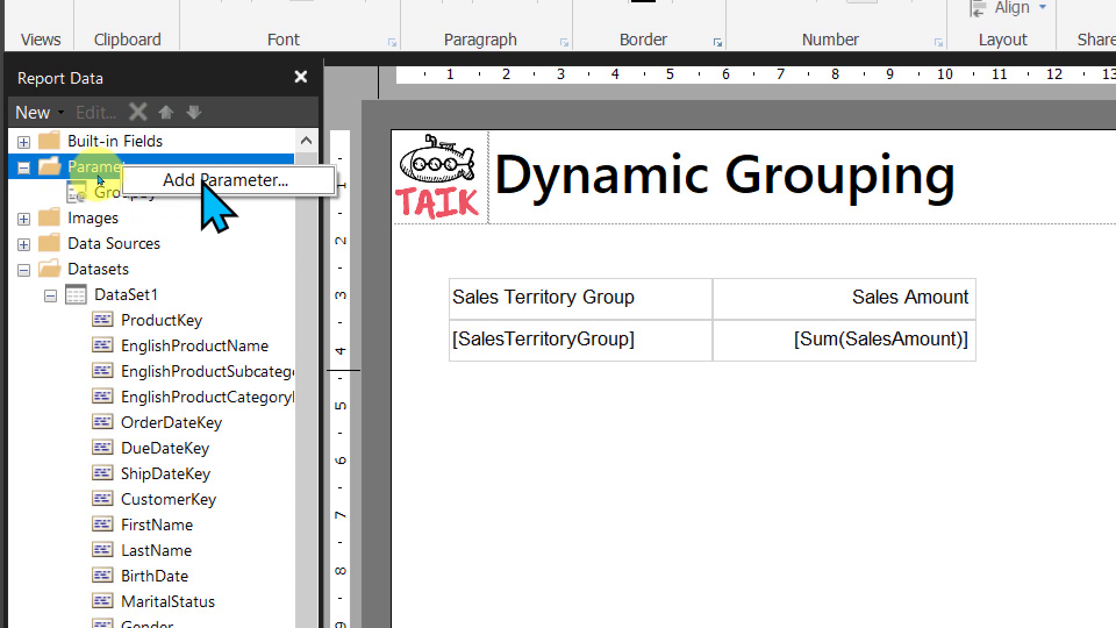
right_click(78, 193)
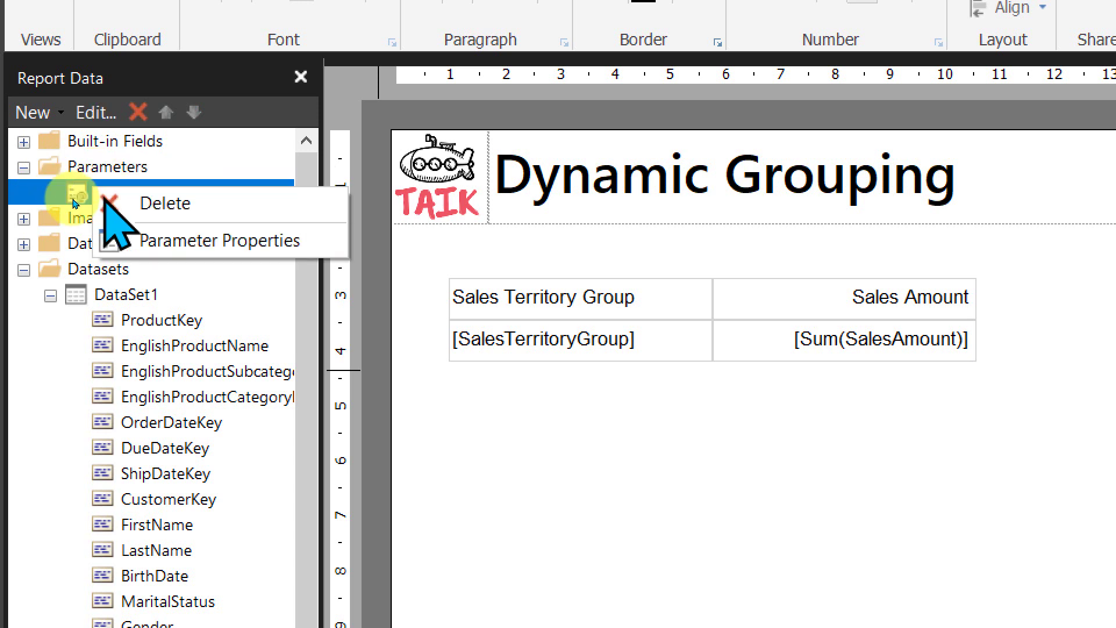
left_click(177, 252)
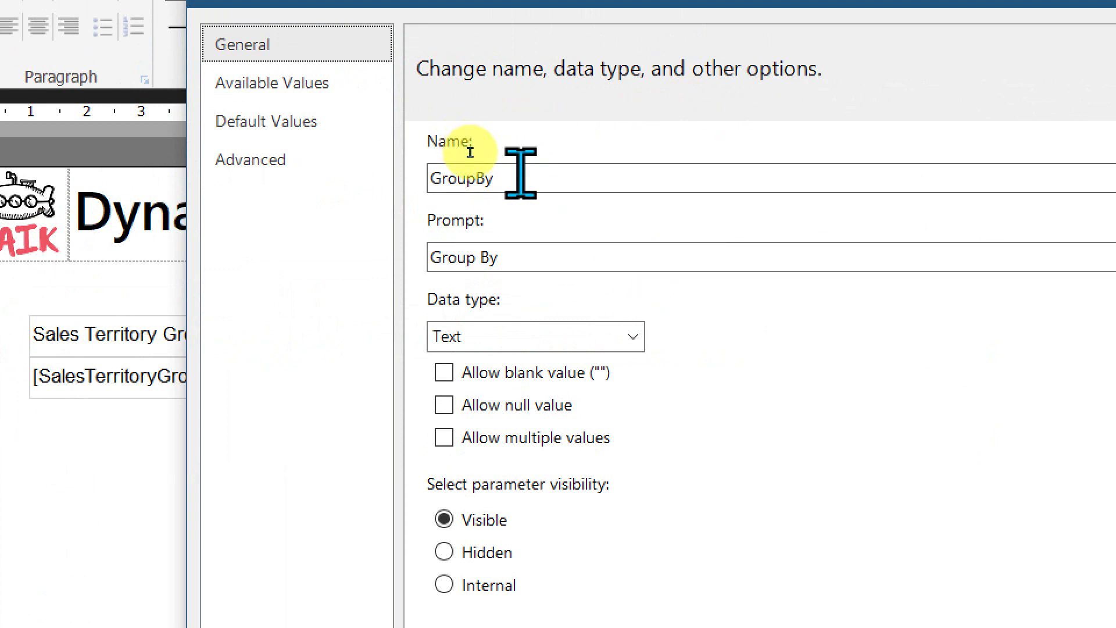
Set the parameter name to GroupBy, prompt 'Group By', data type Text
double_click(468, 175)
key("Tab")
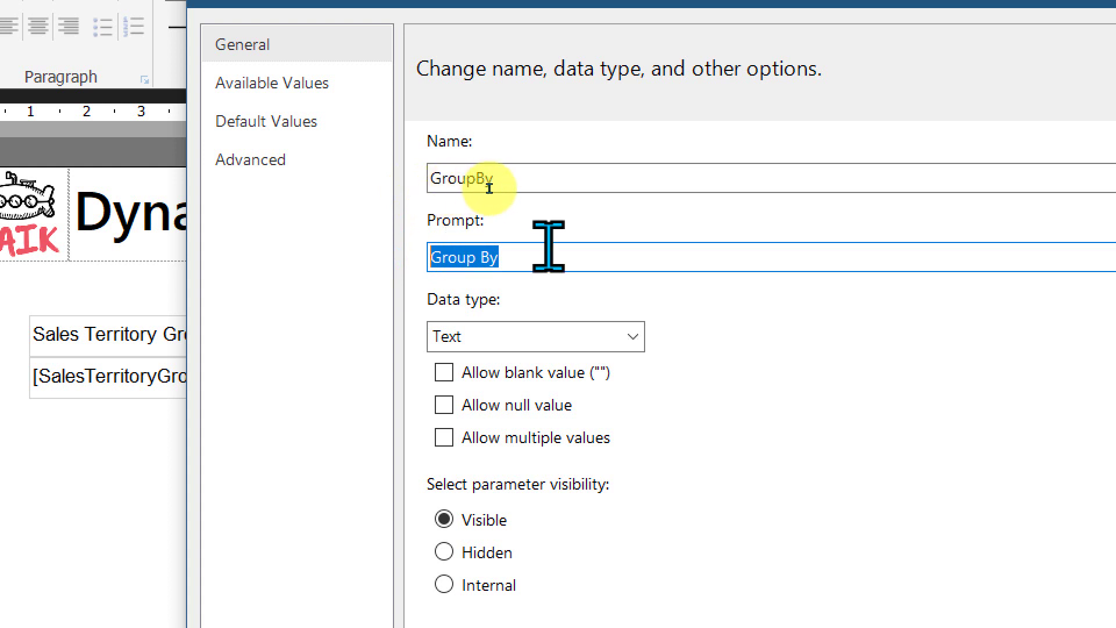
left_click_drag(466, 152, 485, 155)
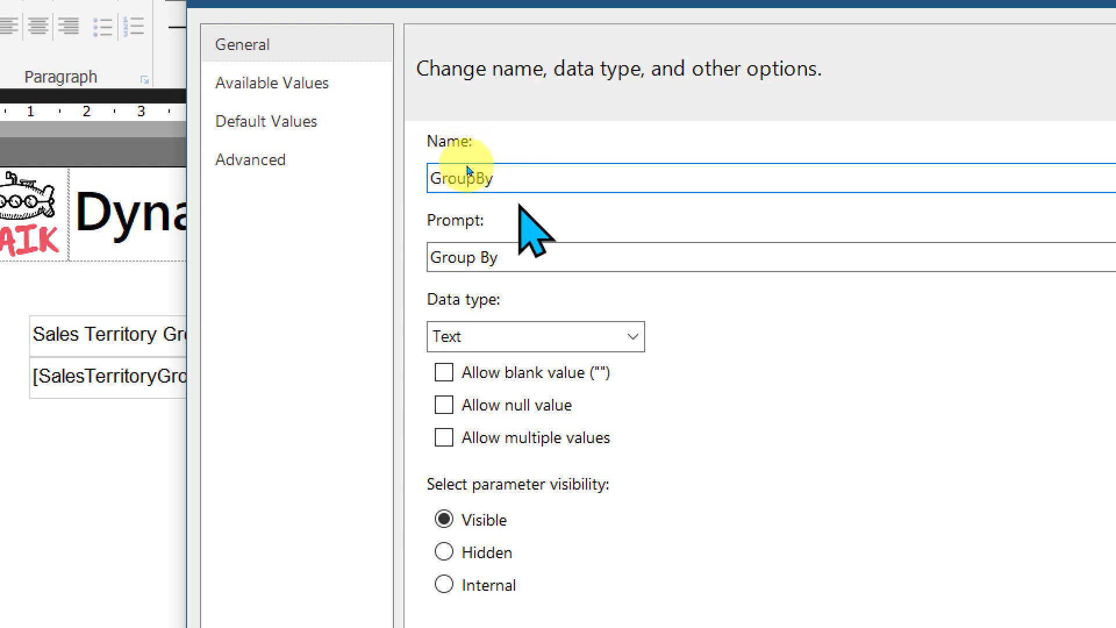
double_click(471, 178)
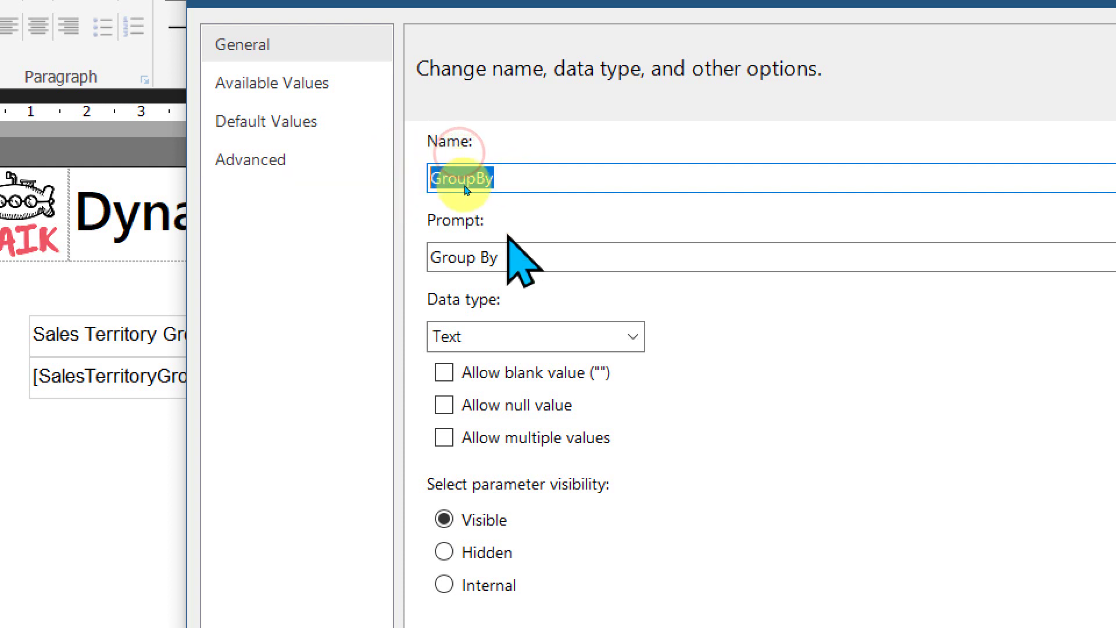
key("Tab")
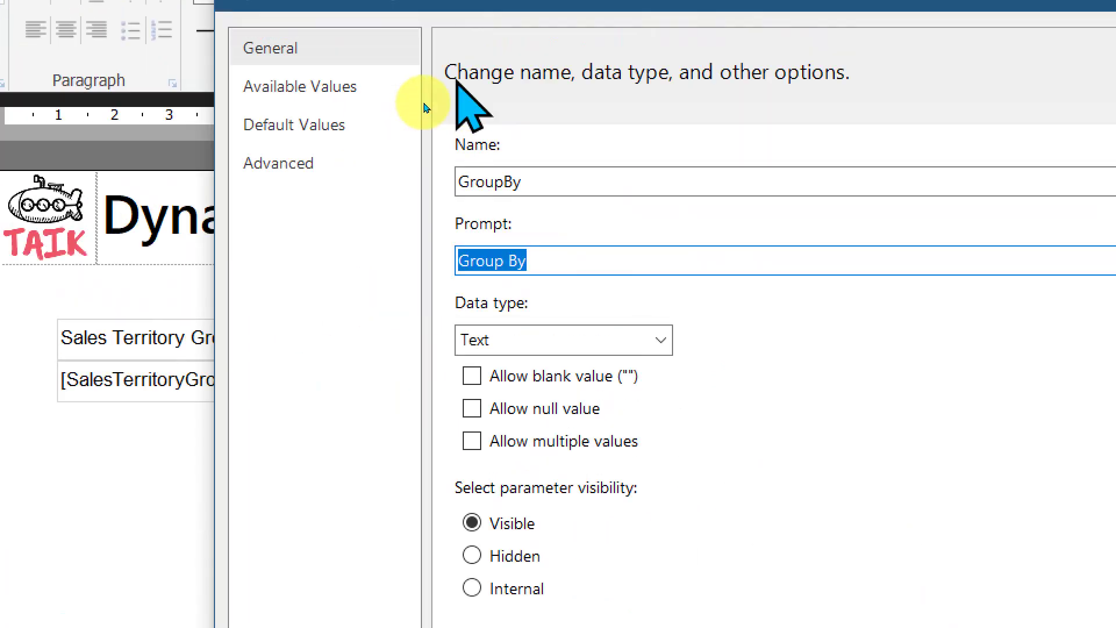
Specify available values Region, Group and Country with Sales Territory labels, and add Region as default
left_click(366, 116)
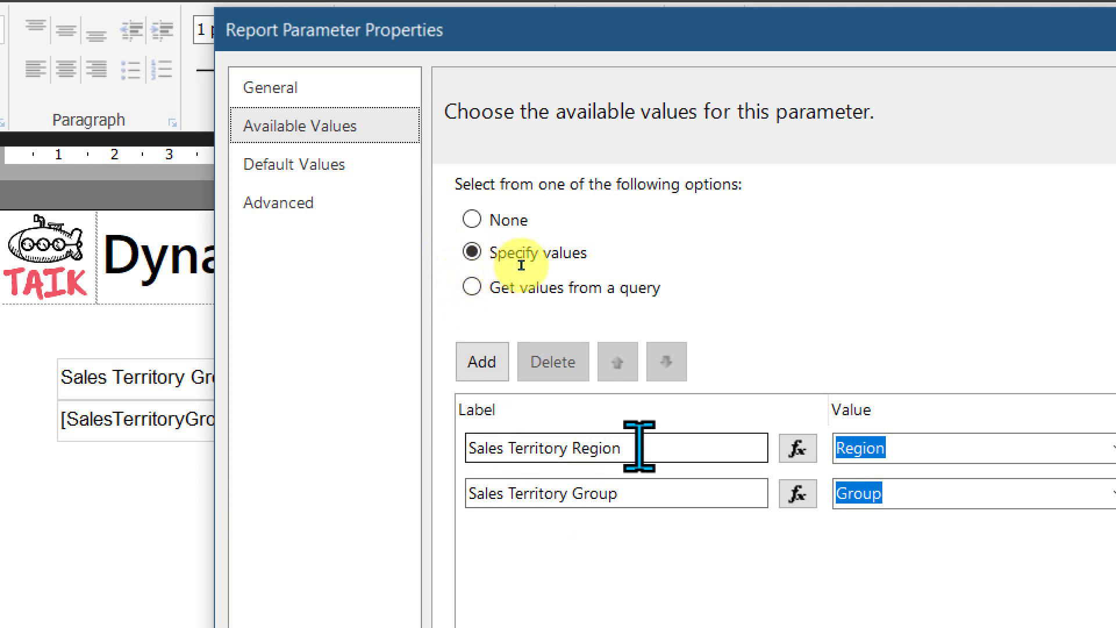
left_click_drag(639, 449, 451, 440)
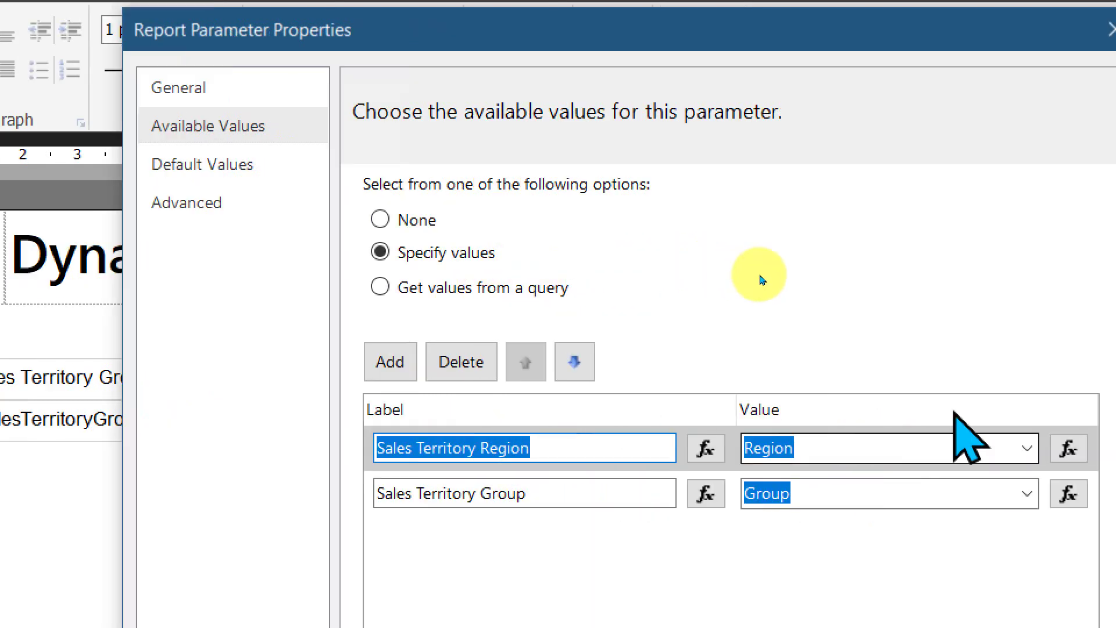
left_click(455, 482)
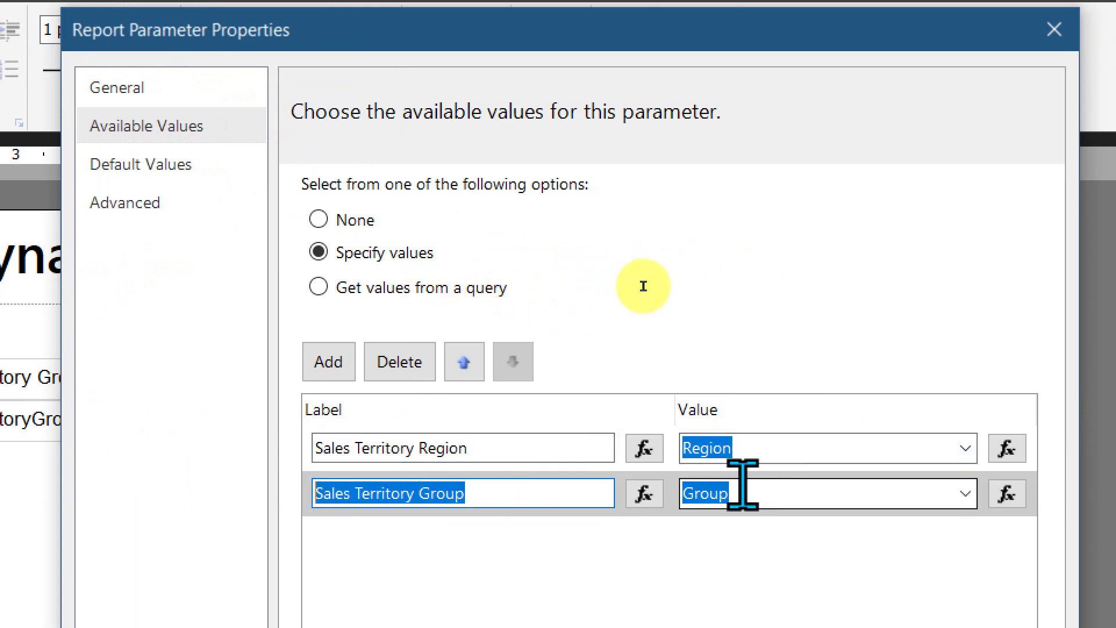
left_click(330, 361)
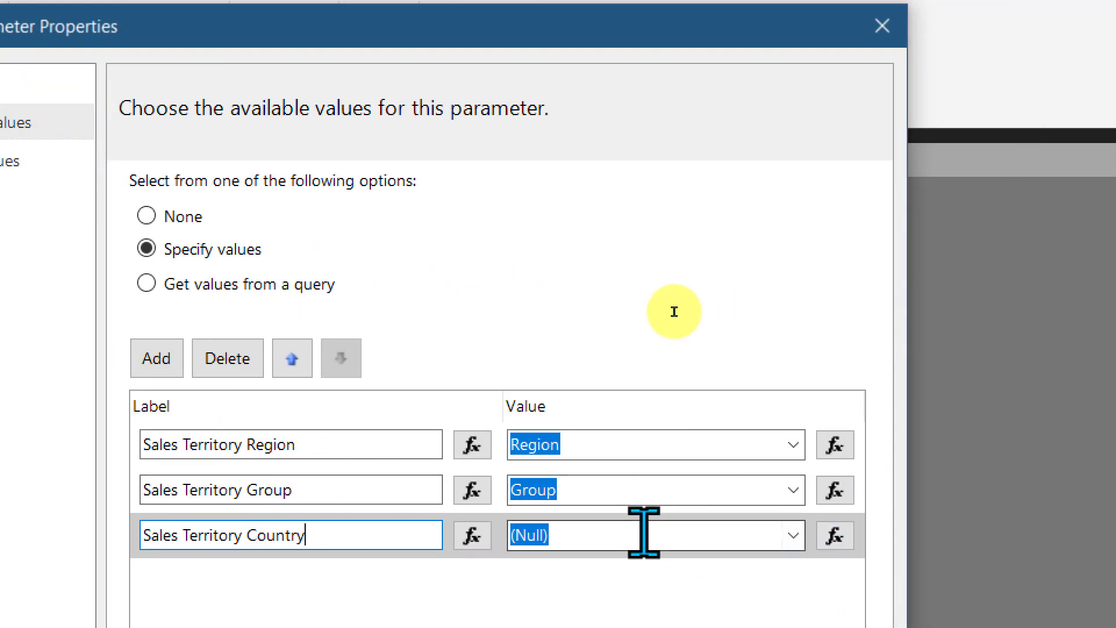
left_click(805, 536)
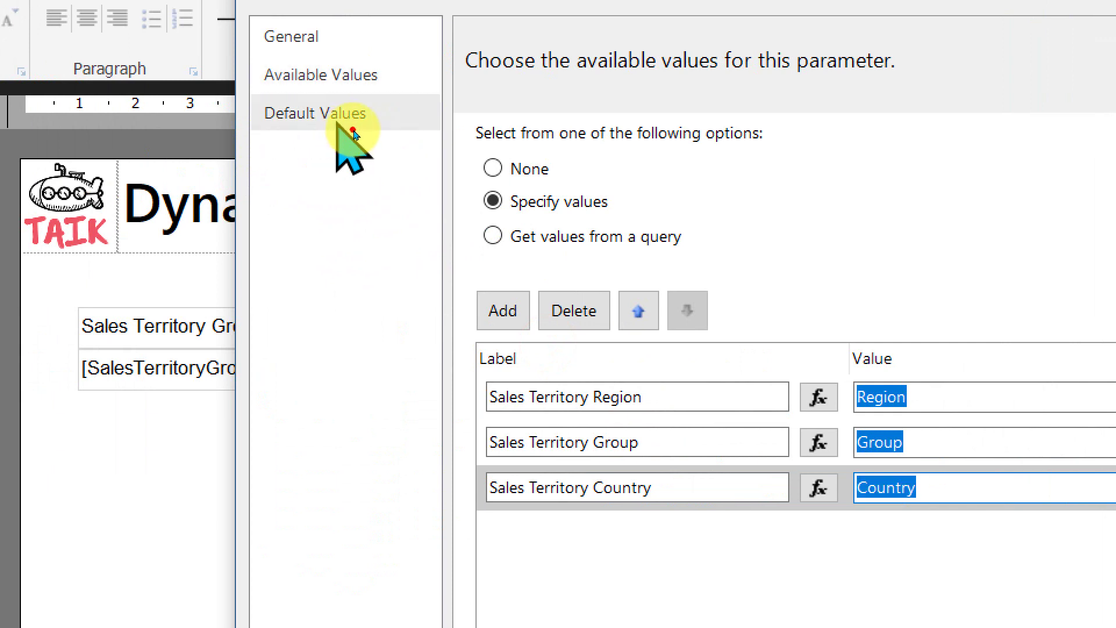
left_click(353, 130)
left_click(490, 311)
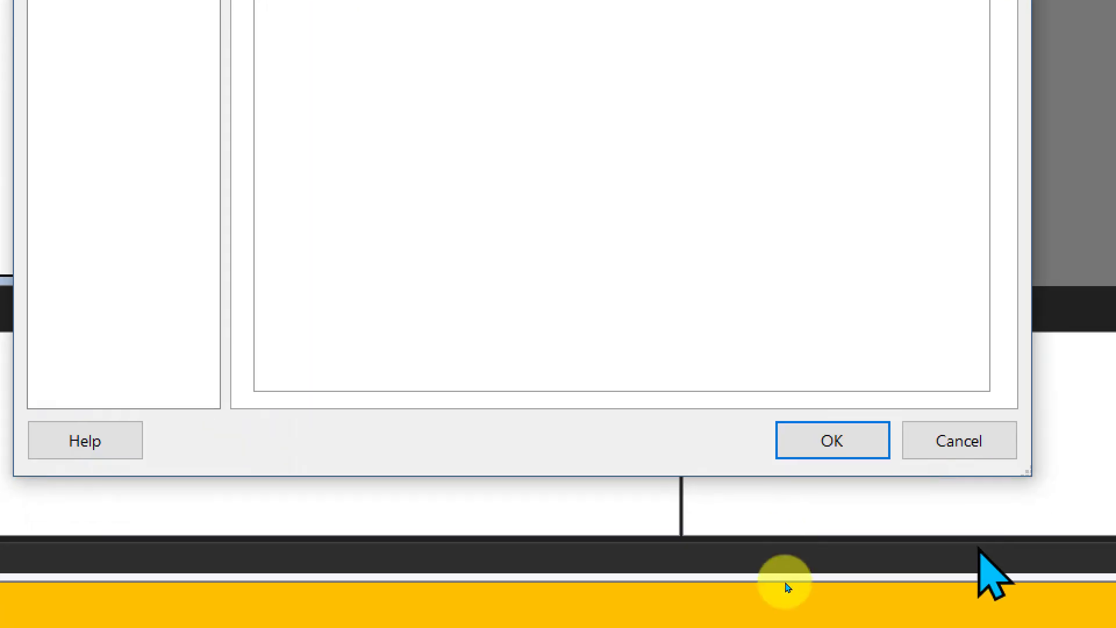
Confirm the parameter settings and delete [SalesTerritoryGroup] from the matrix row cell
key("Return")
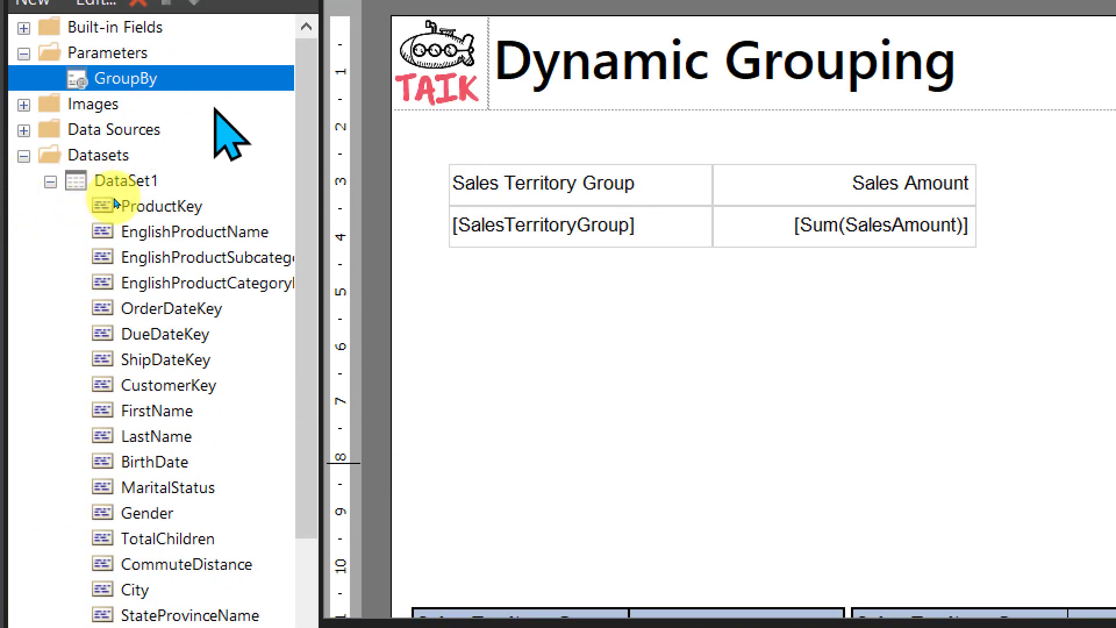
left_click(306, 261)
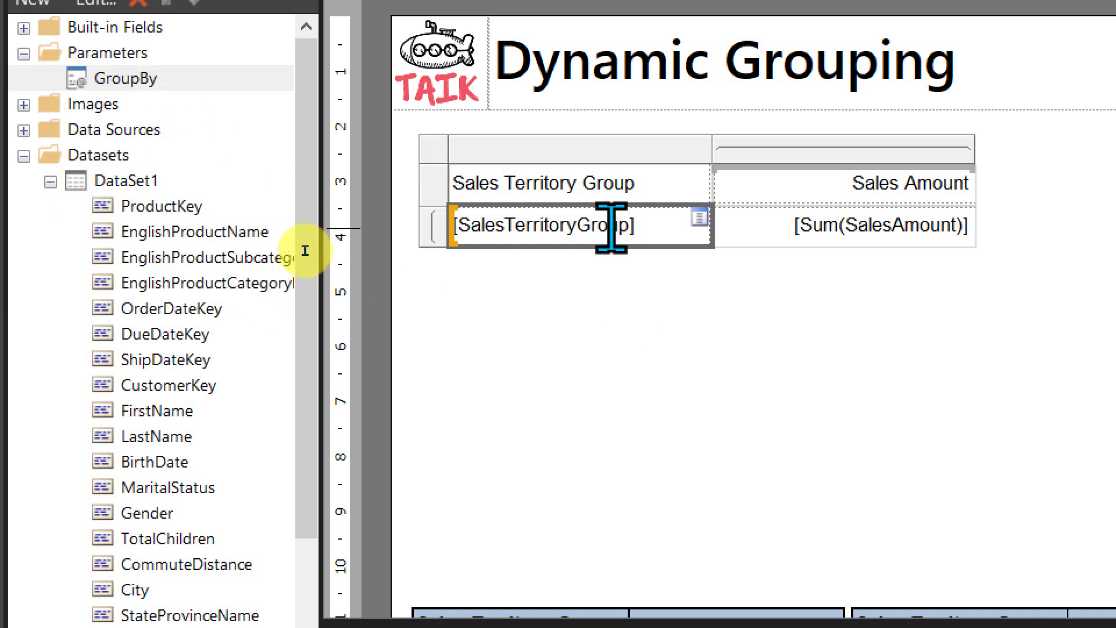
key("Delete")
left_click(307, 244)
Replace the first column header text with 'Category'
left_click(630, 184)
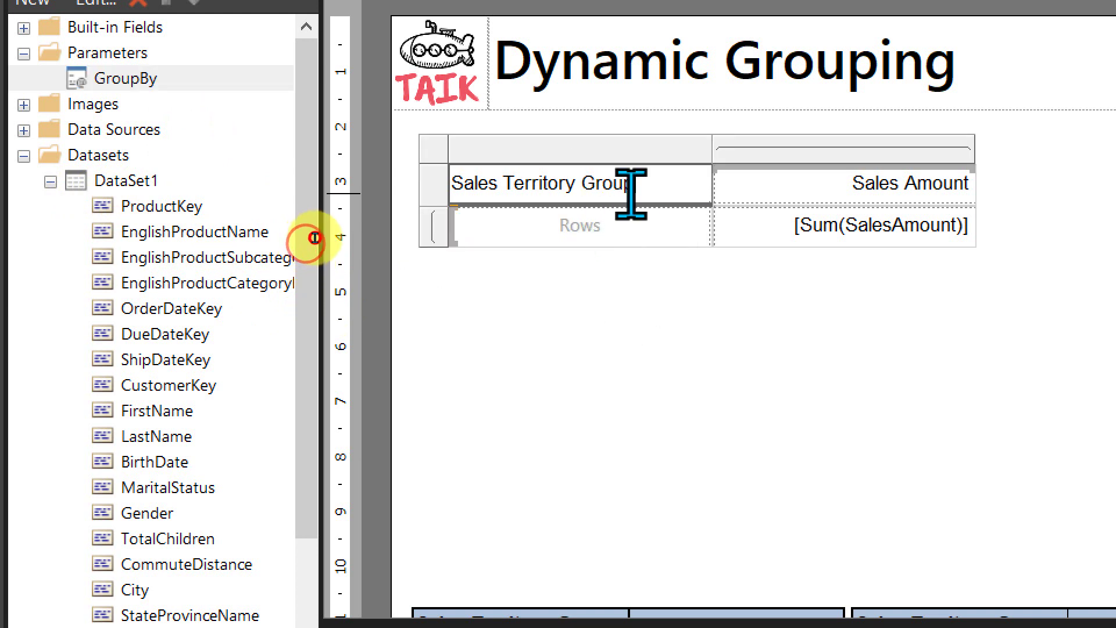
key("ctrl+a")
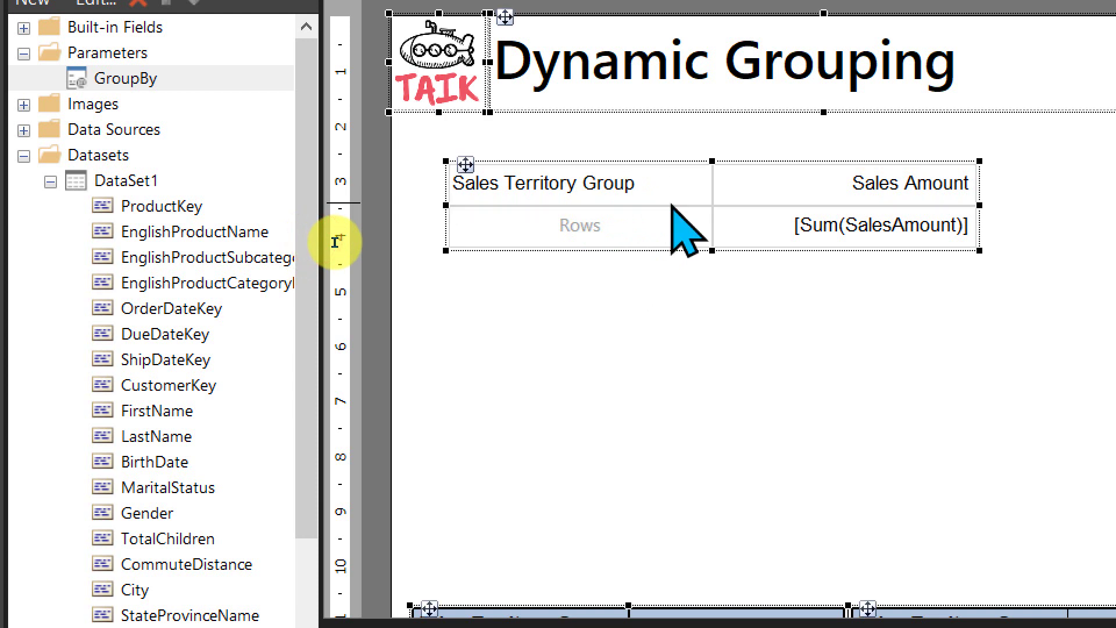
left_click(625, 183)
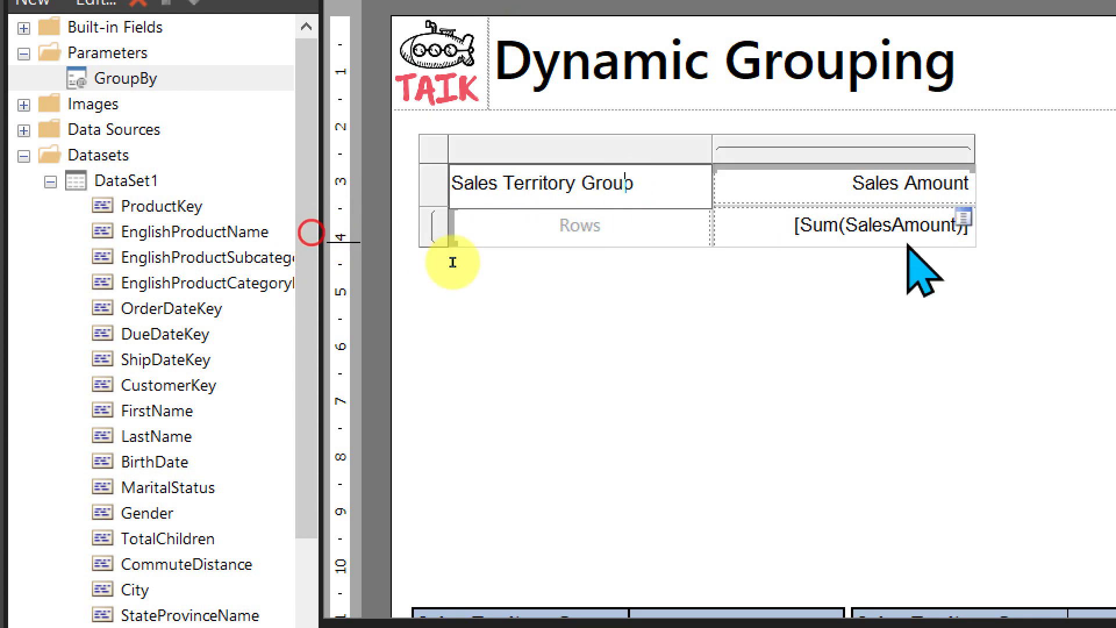
key("ctrl+a")
key("BackSpace")
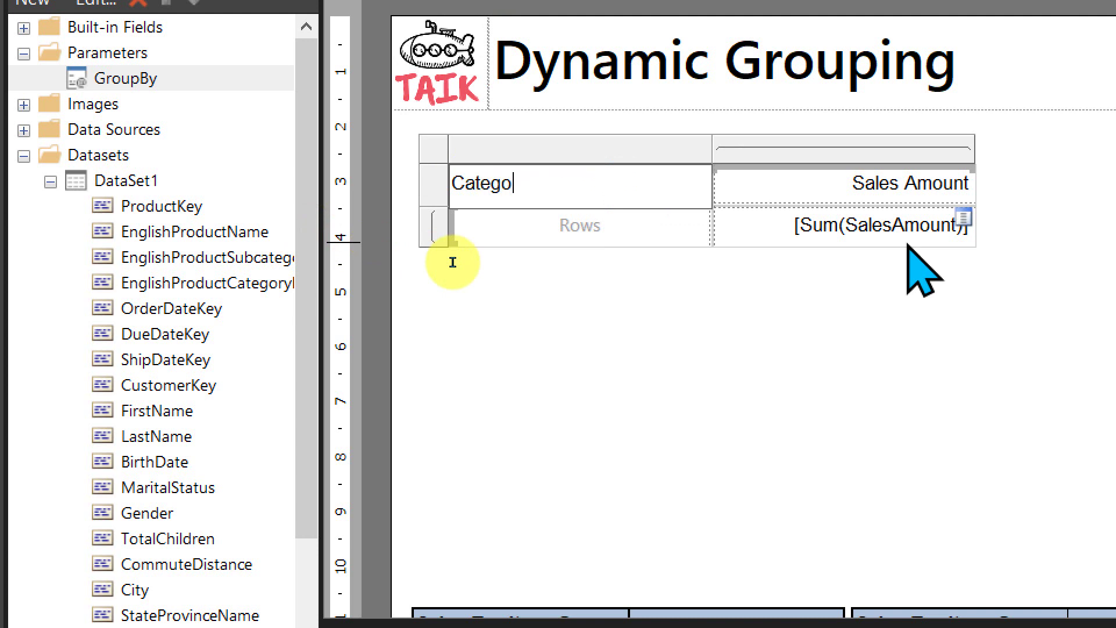
left_click(304, 283)
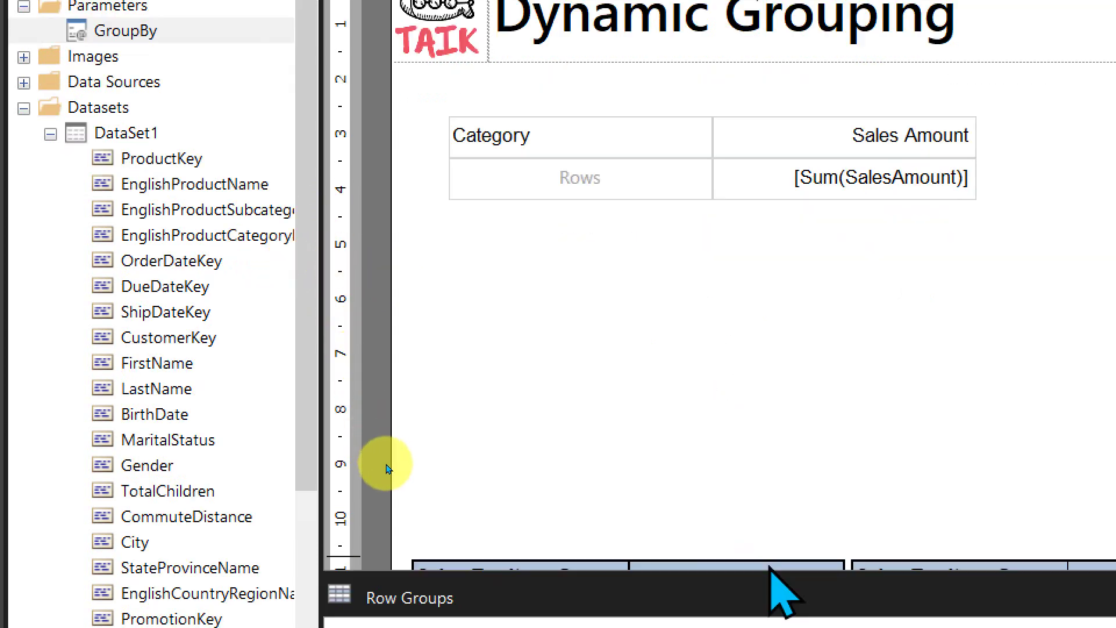
left_click(610, 61)
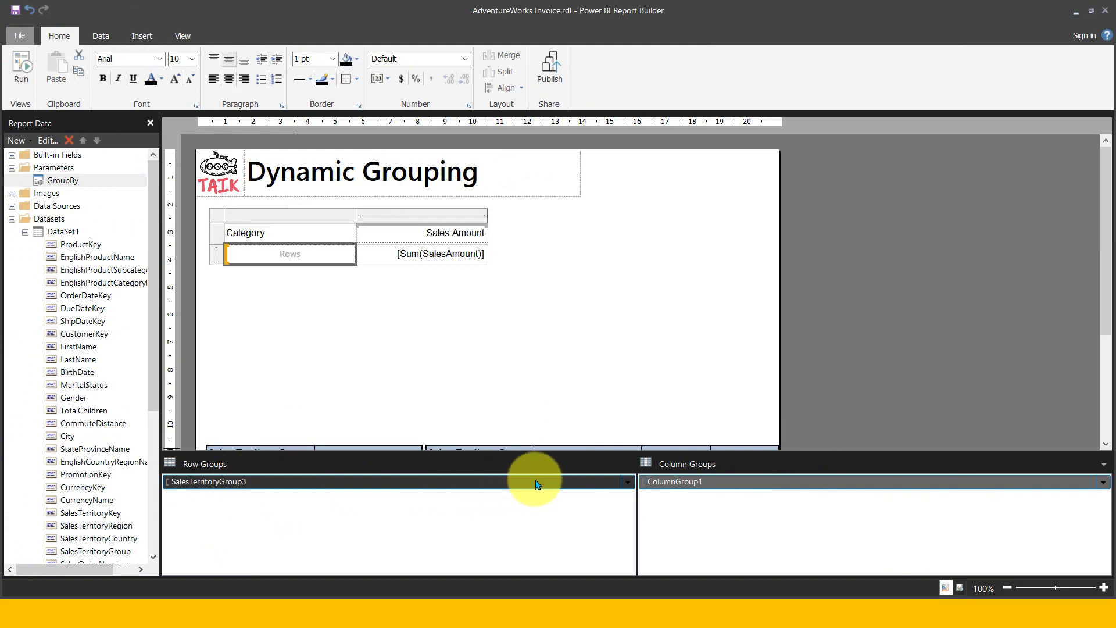
Open Group Properties for the SalesTerritoryGroup3 row group
left_click(627, 481)
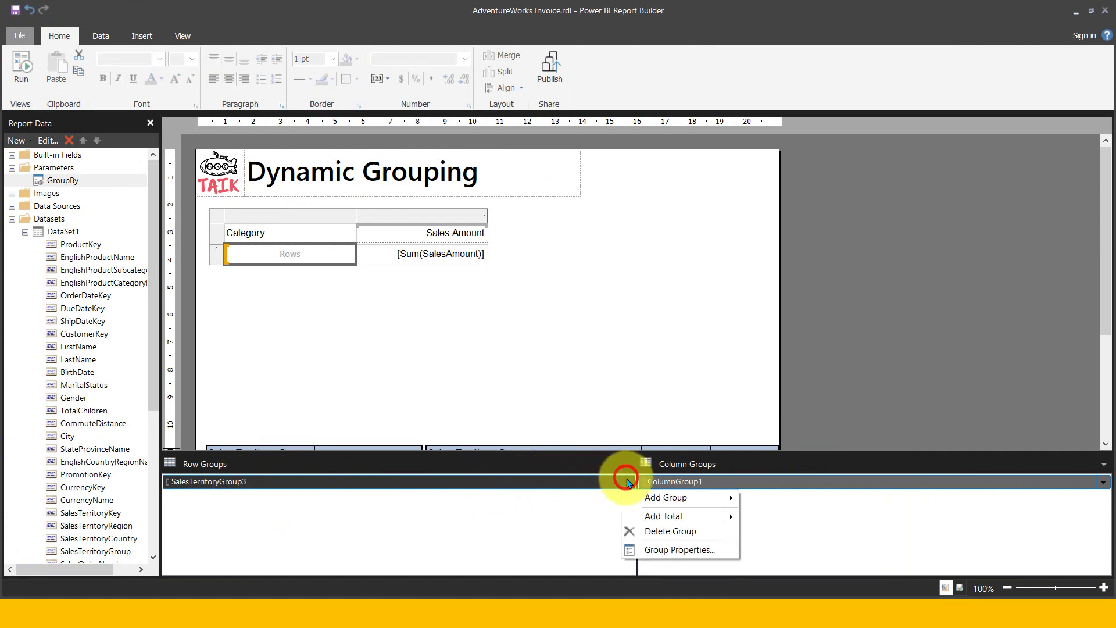
left_click(673, 550)
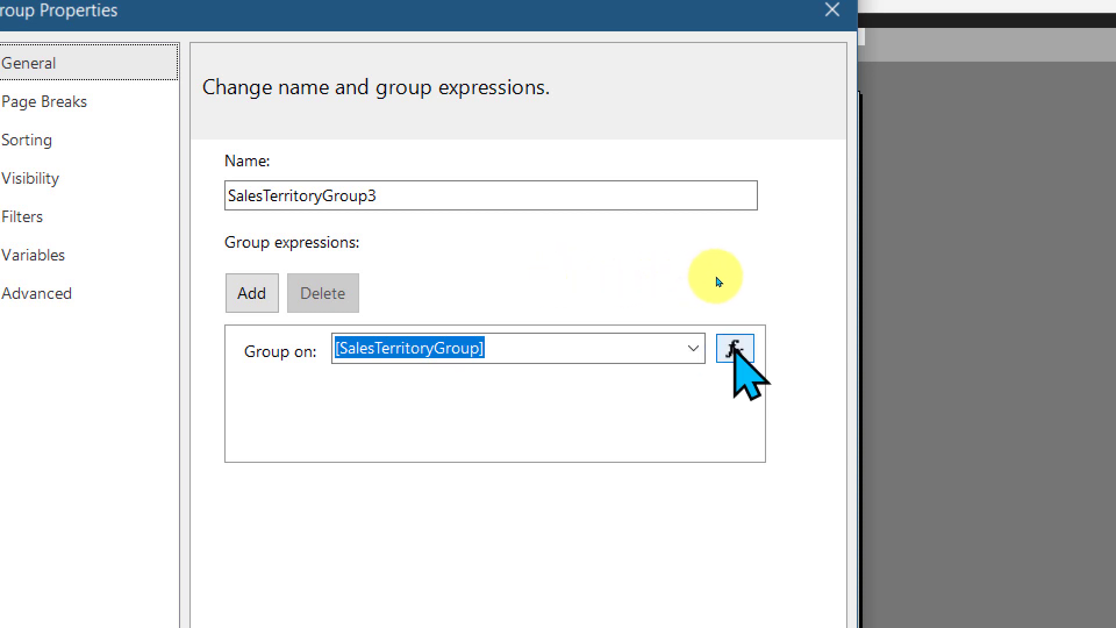
Replace the group expression Fields!SalesTerritoryGroup.Value with =Parameters!GroupBy.Value
left_click(734, 348)
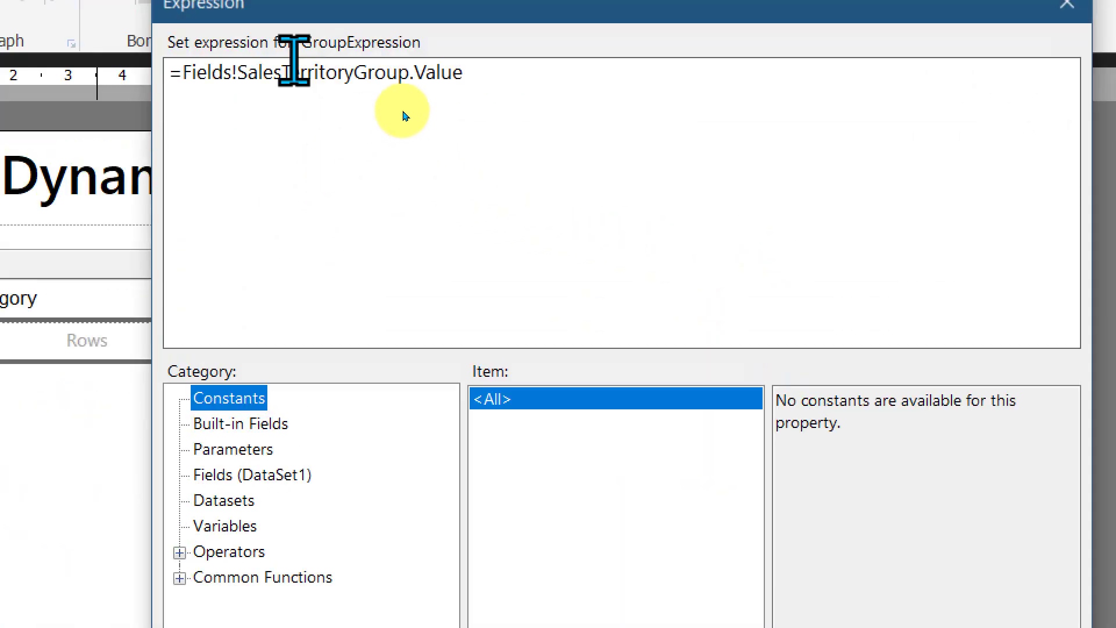
left_click_drag(506, 85, 182, 76)
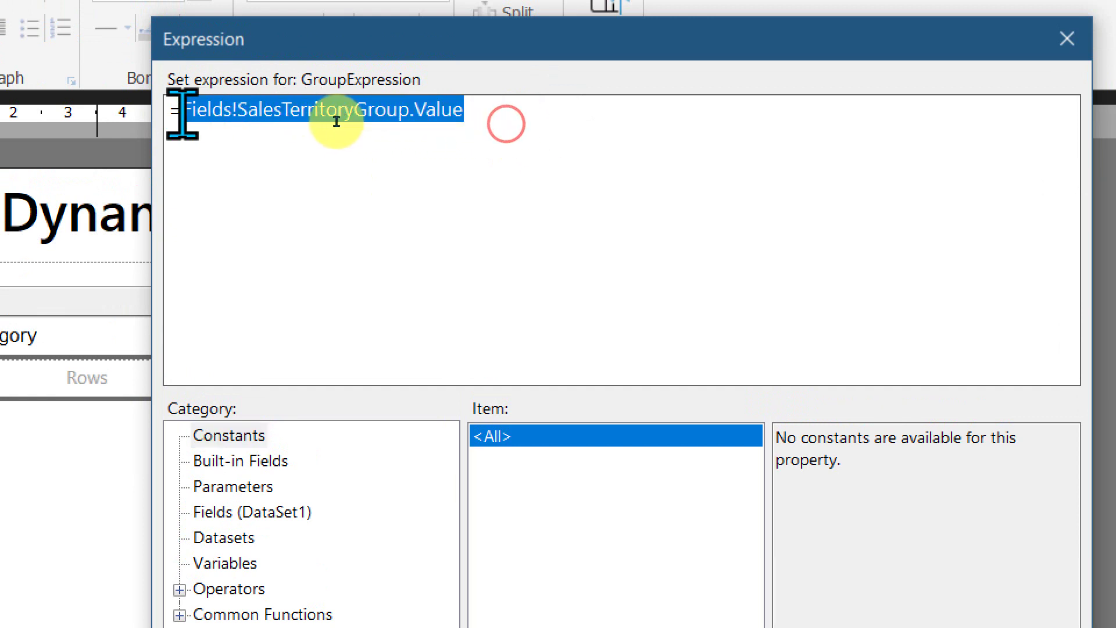
key("Delete")
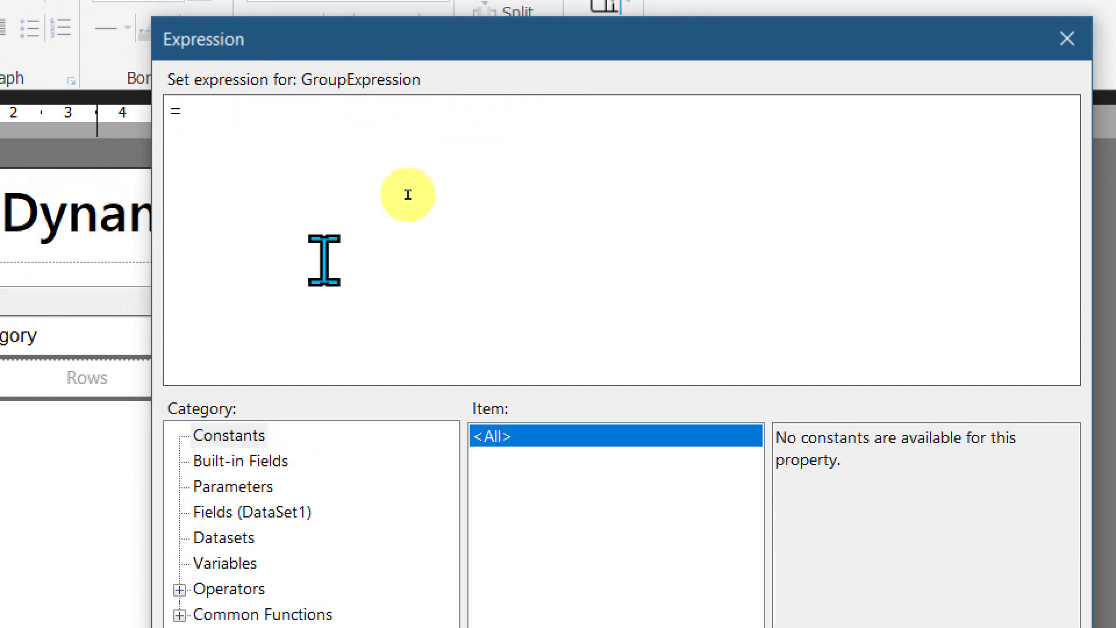
left_click(225, 492)
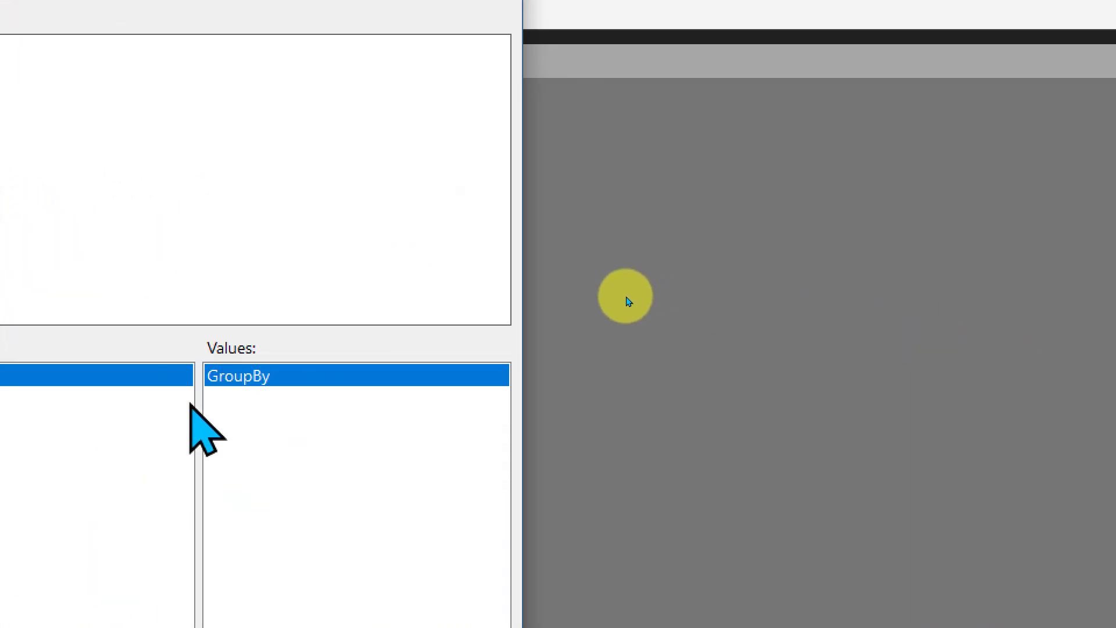
double_click(238, 375)
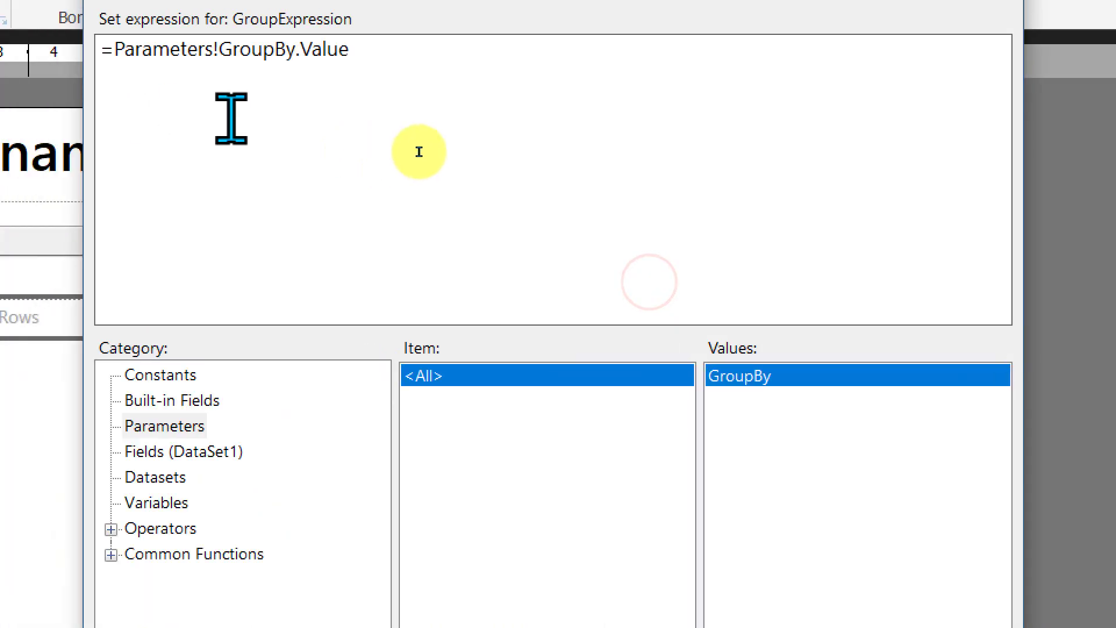
left_click_drag(163, 93, 455, 95)
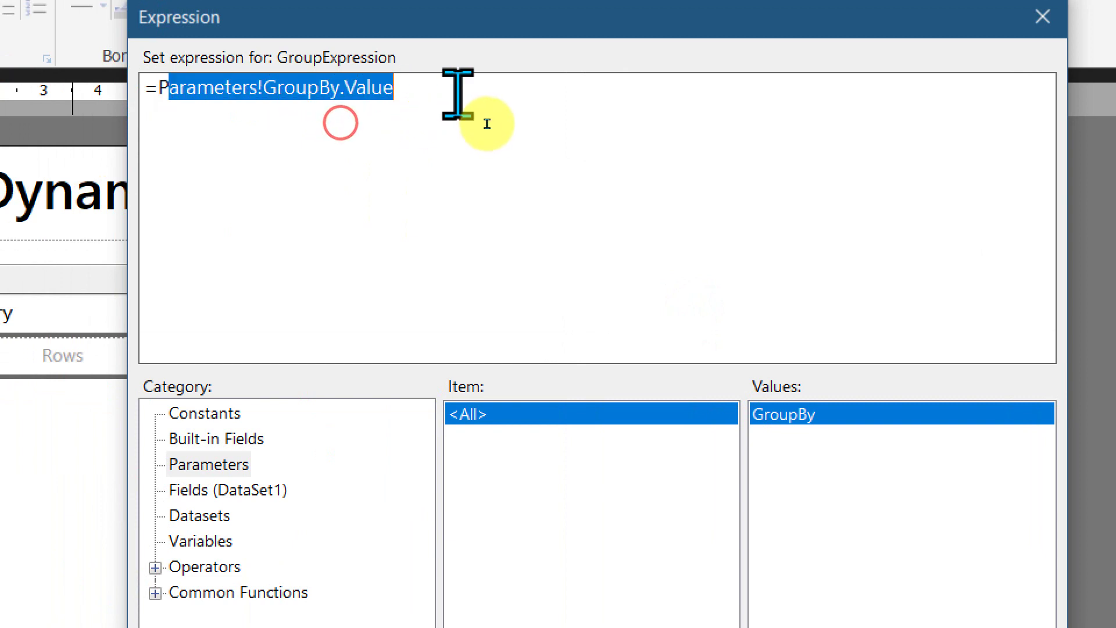
left_click(448, 150)
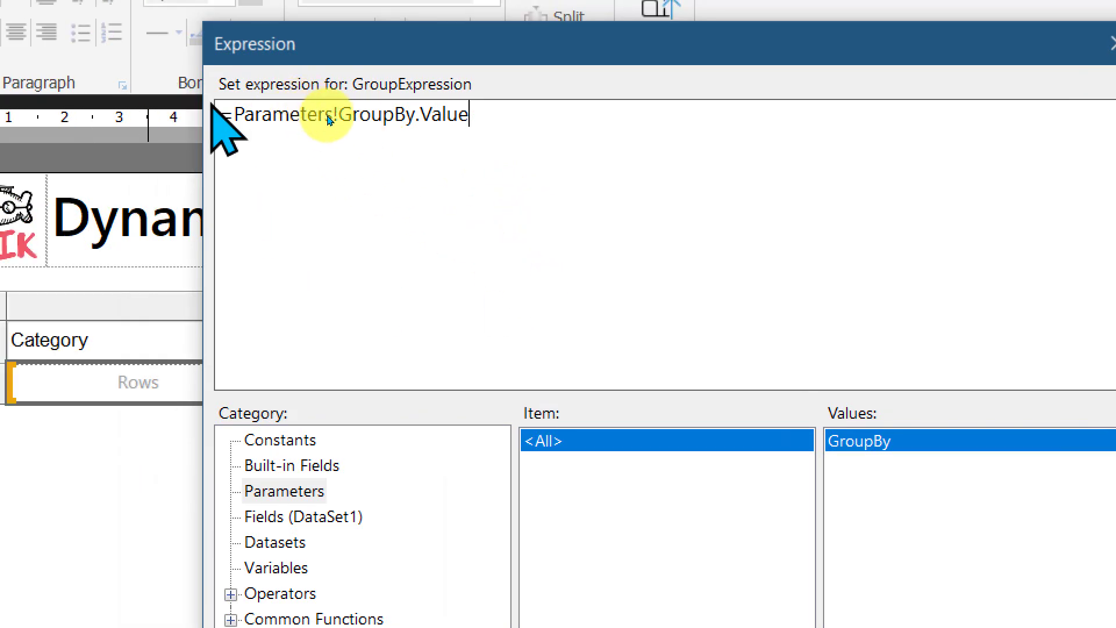
left_click(168, 88)
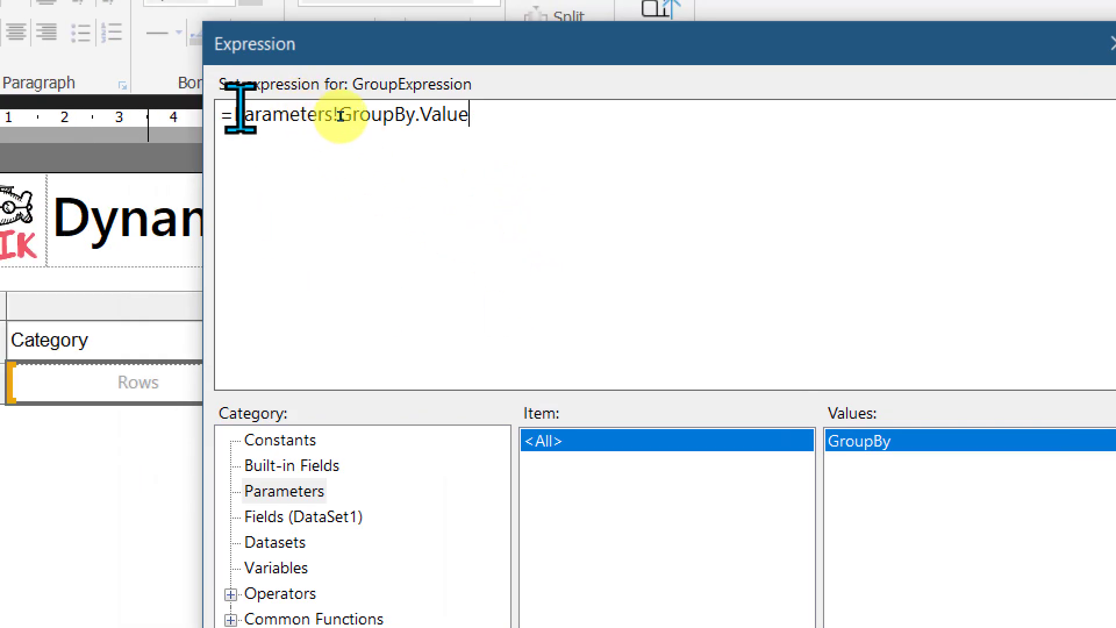
Write =IIF(Parameters!GroupBy.Value="Region", Fields!SalesTerritoryRegion.Value, then start a nested IIF(
left_click(340, 115)
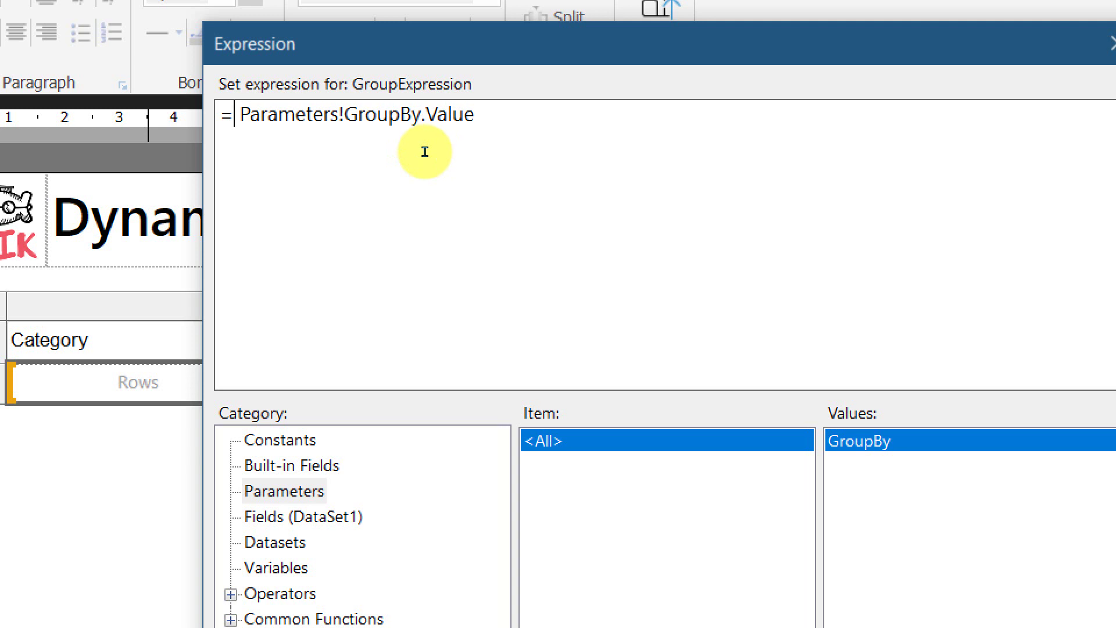
type("IF")
type("I")
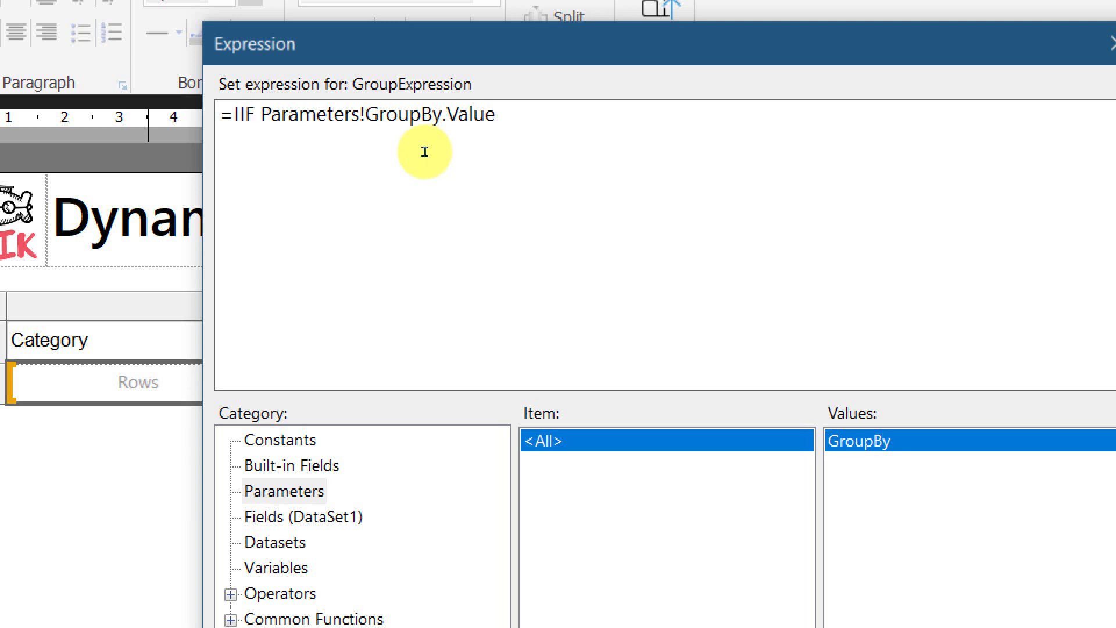
type("(")
key("Delete")
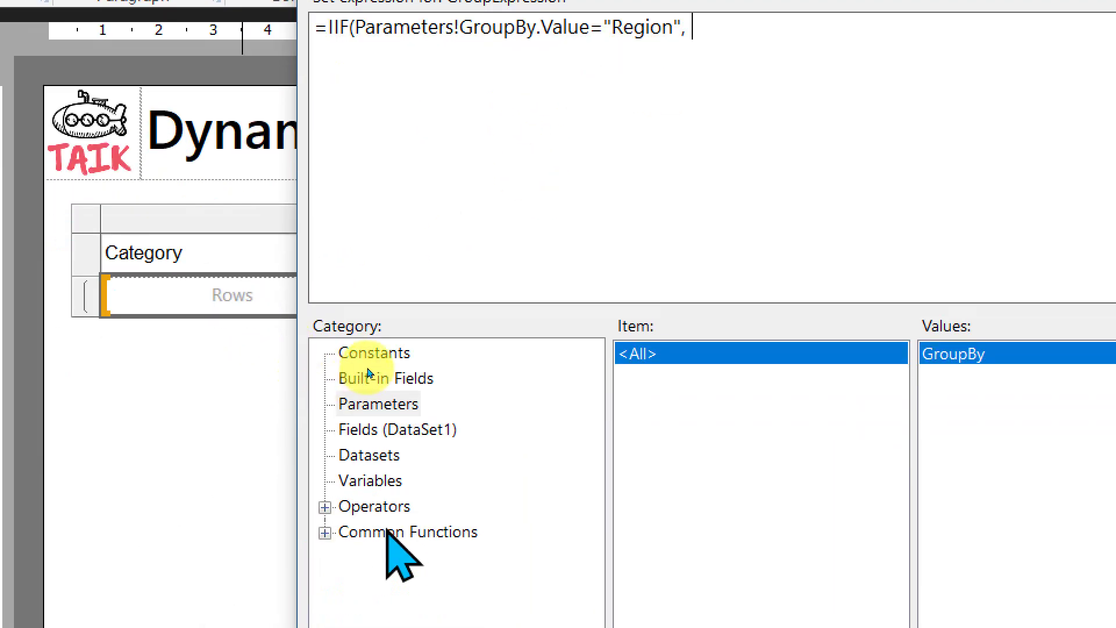
left_click(315, 517)
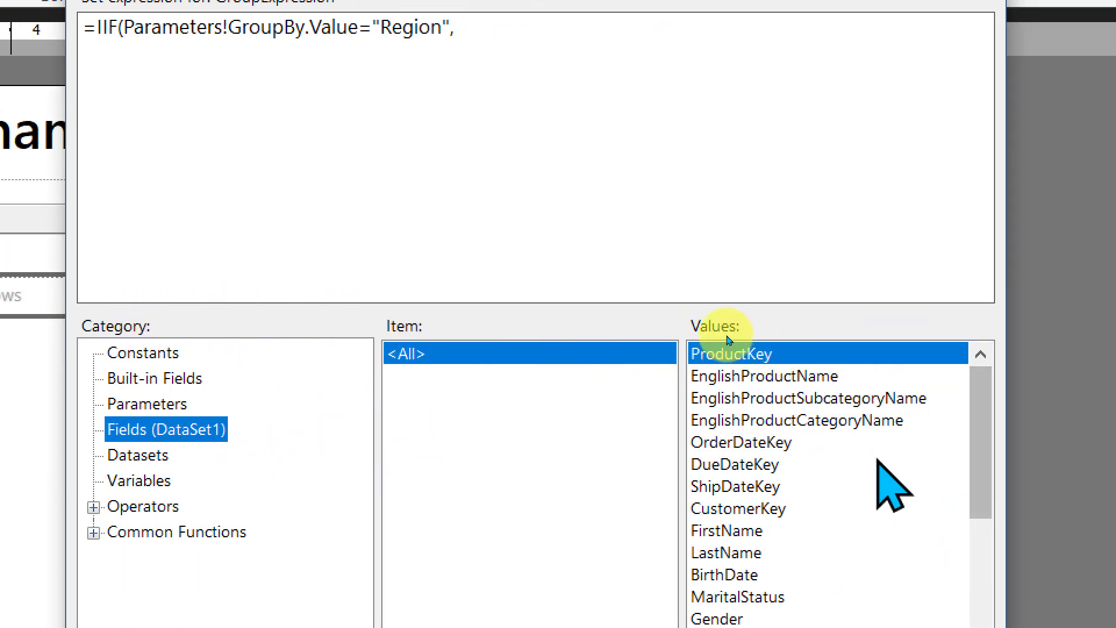
scroll(767, 372, "down", 5)
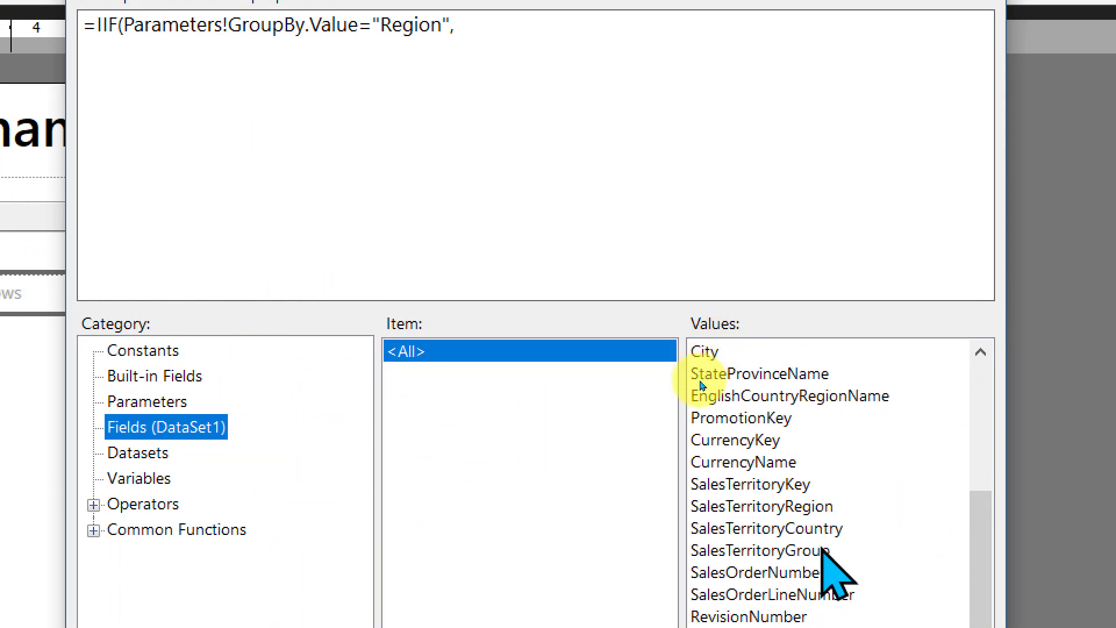
double_click(825, 506)
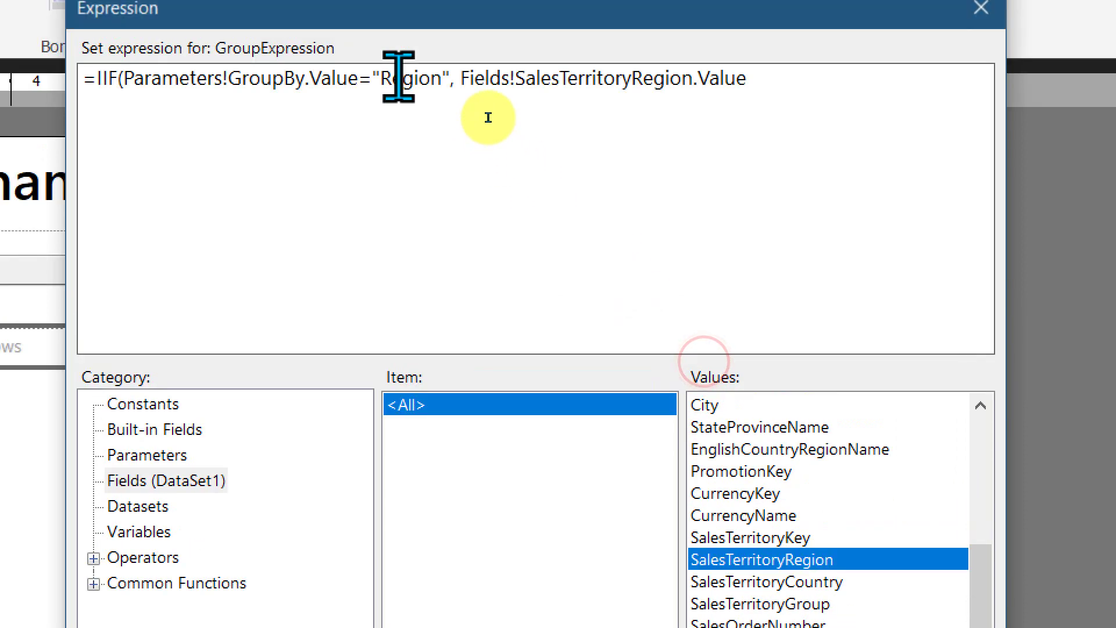
left_click(498, 119)
left_click(686, 122)
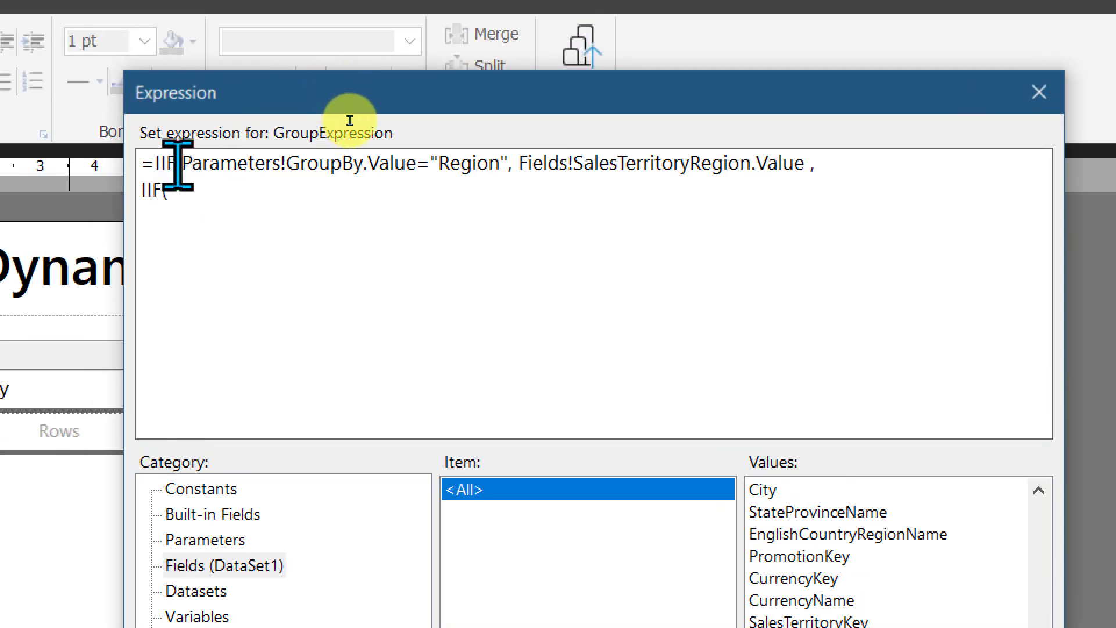
Add the nested GroupBy="Group" test returning SalesTerritoryGroup, else SalesTerritoryCountry
left_click_drag(182, 164, 430, 164)
key("ctrl+c")
key("ctrl+End")
key("ctrl+v")
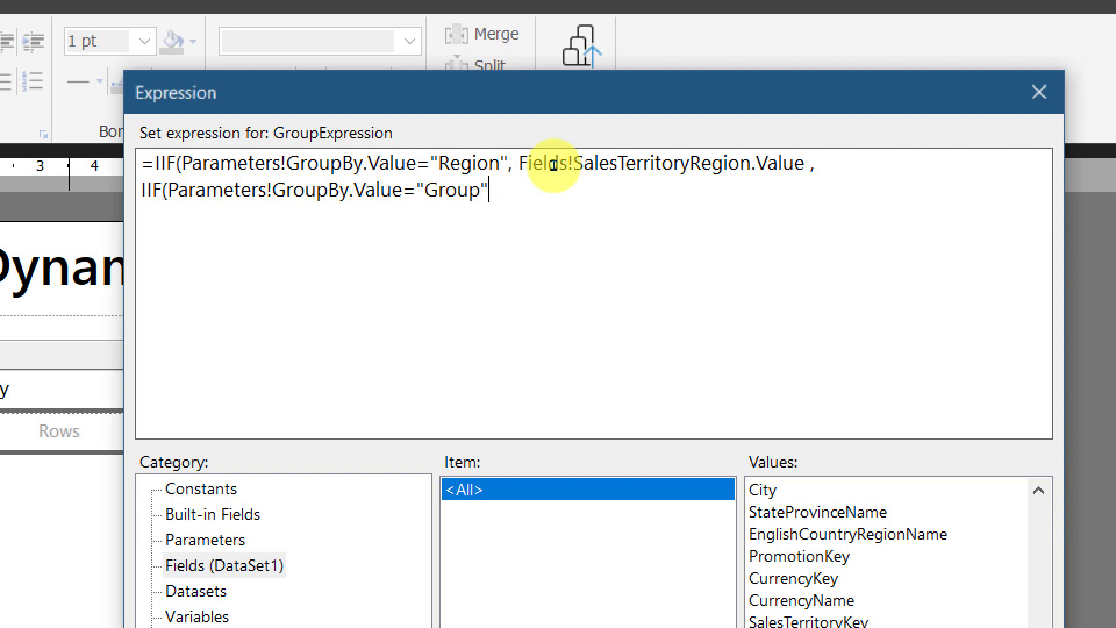
left_click(831, 563)
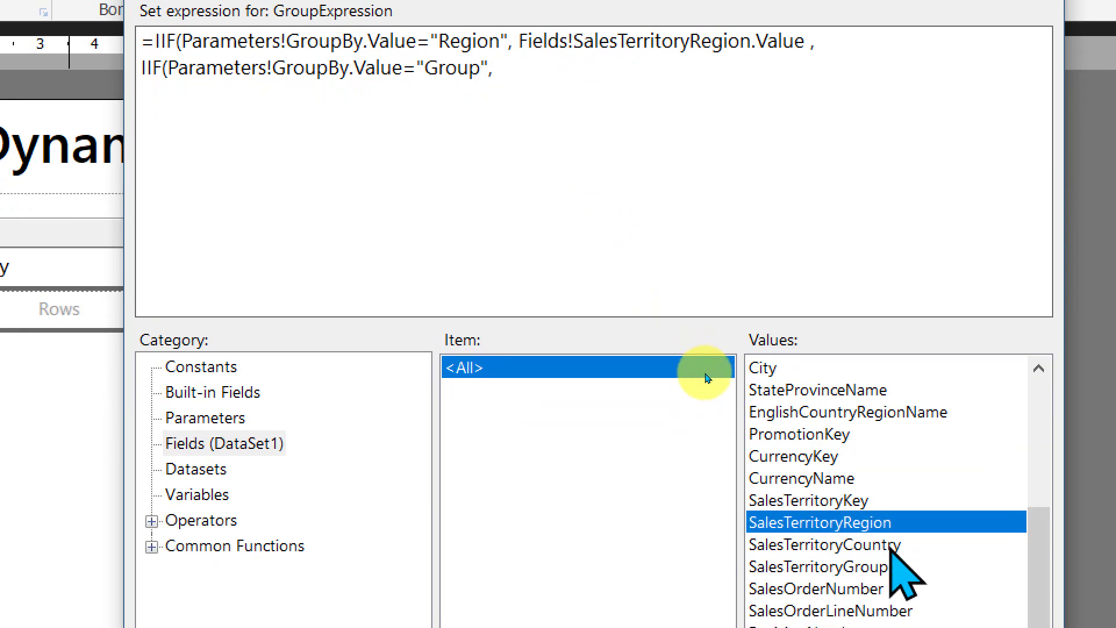
double_click(886, 551)
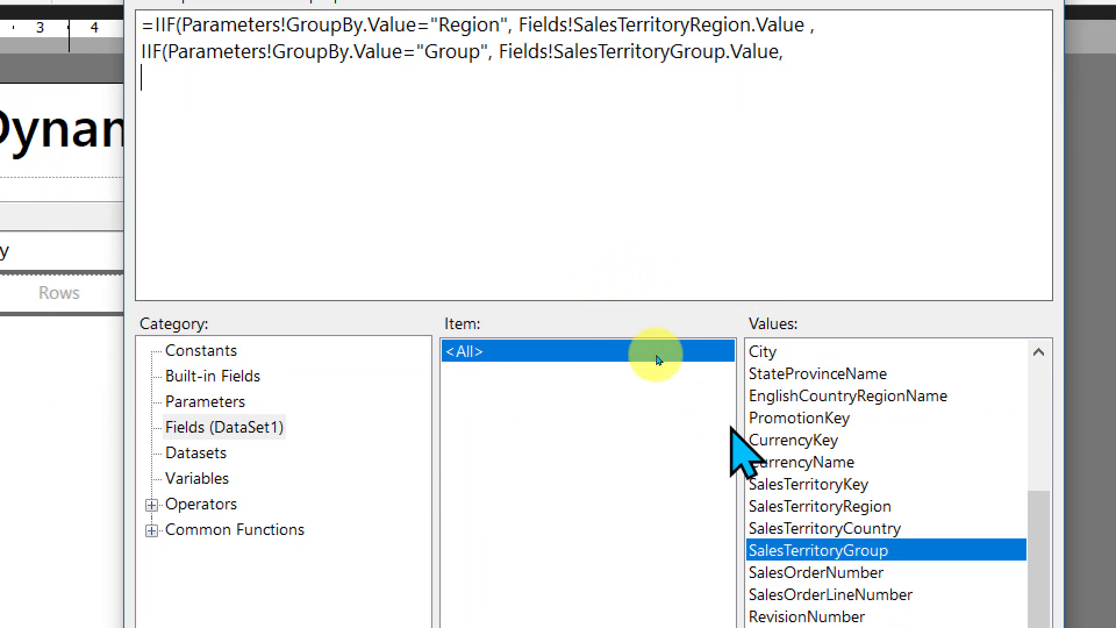
double_click(855, 526)
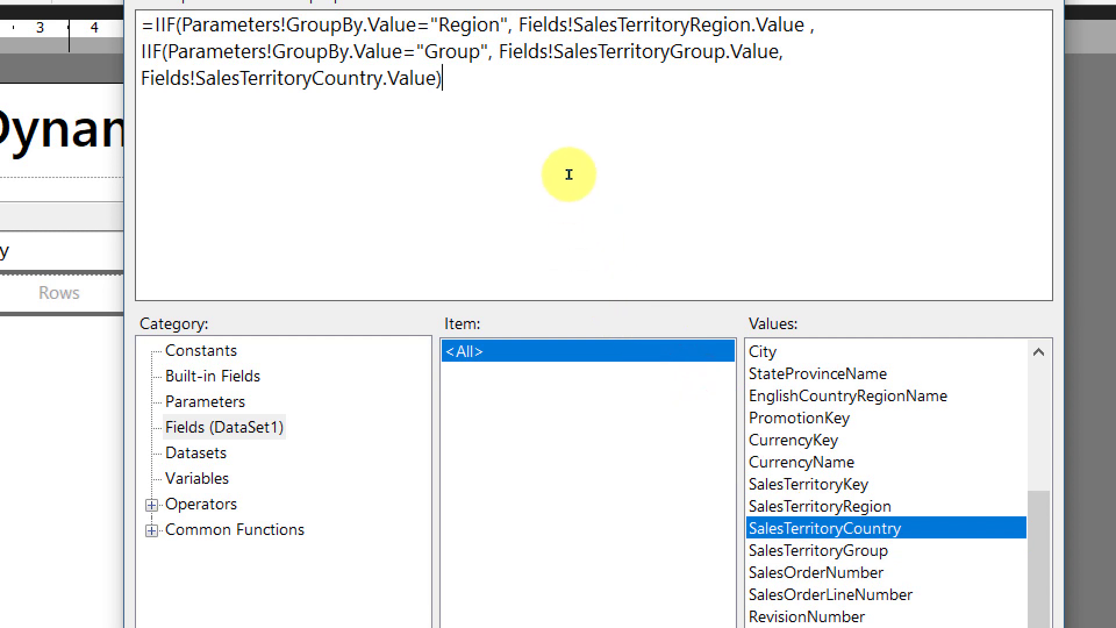
Close the expression's parentheses and accept the completed nested IIF expression
key("shift+Home")
key("shift+Up")
left_click(617, 135)
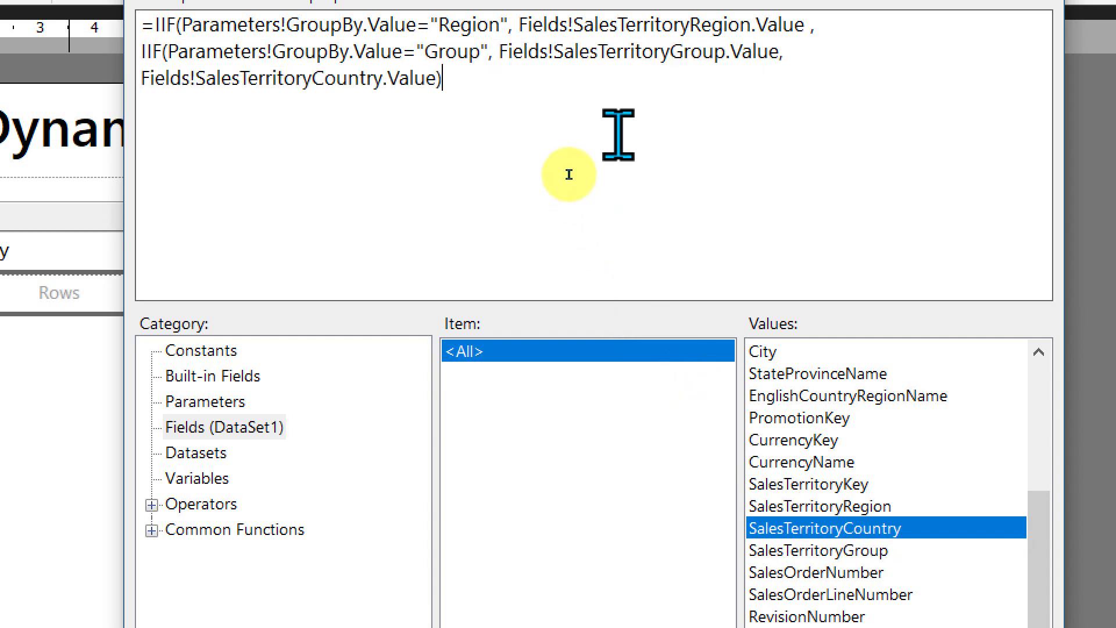
key("shift+Up")
key("shift+Up")
key("shift+Up")
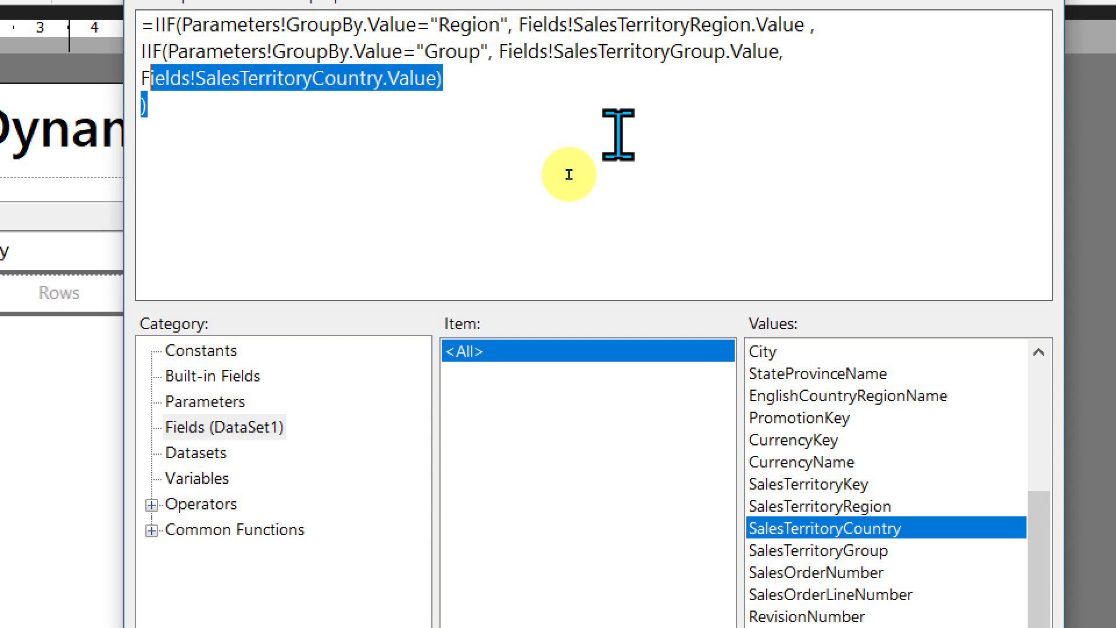
left_click(569, 175)
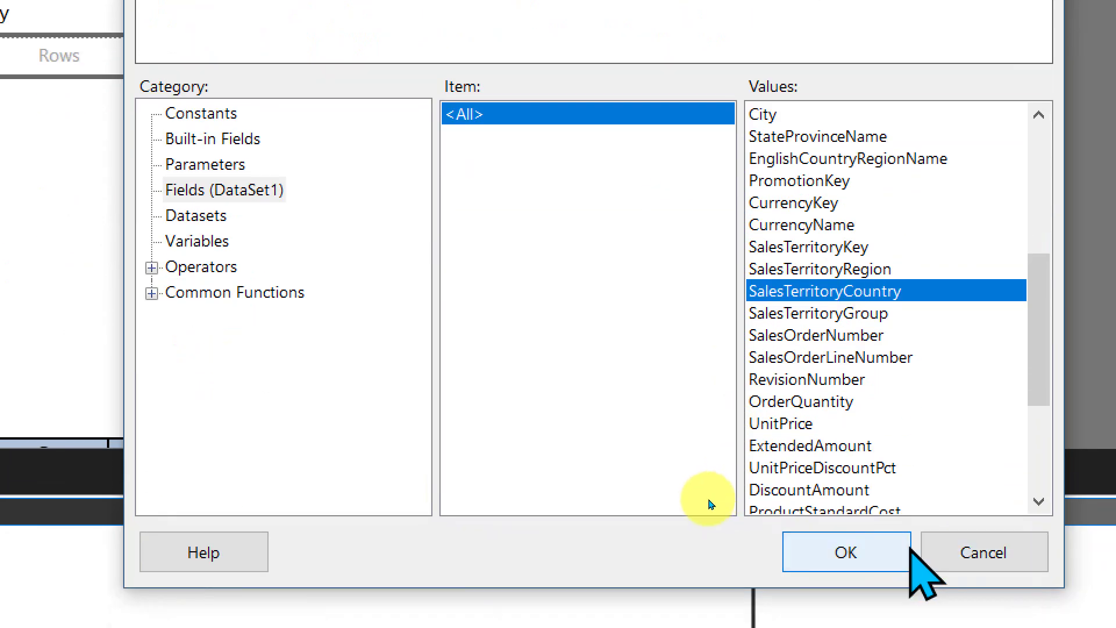
left_click(870, 546)
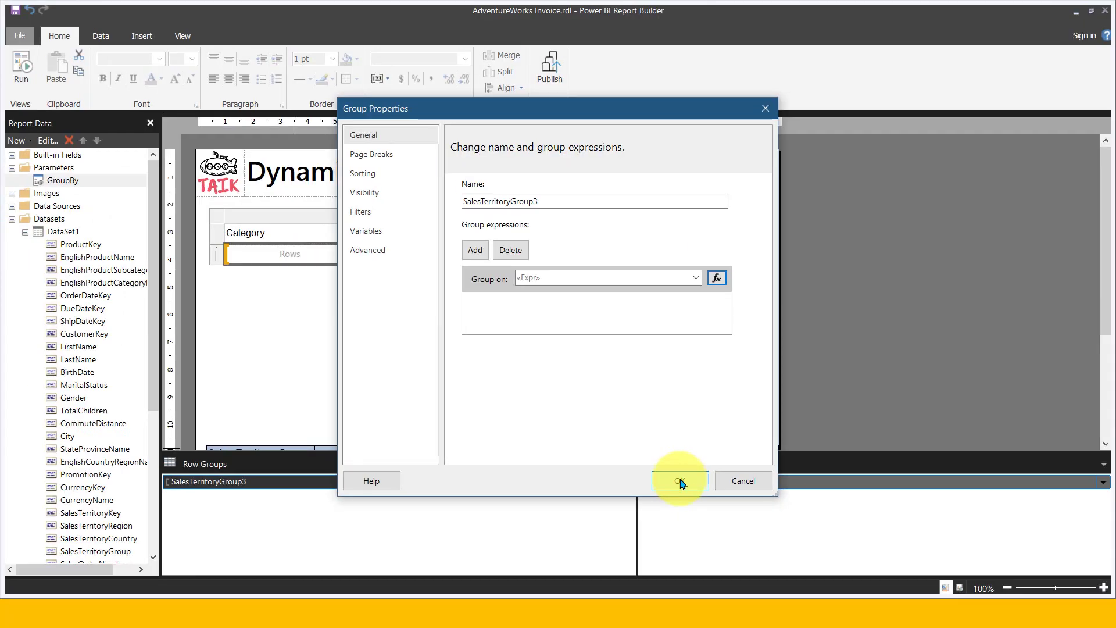
Save the row group properties, then reopen Group Properties for the row group
left_click(677, 481)
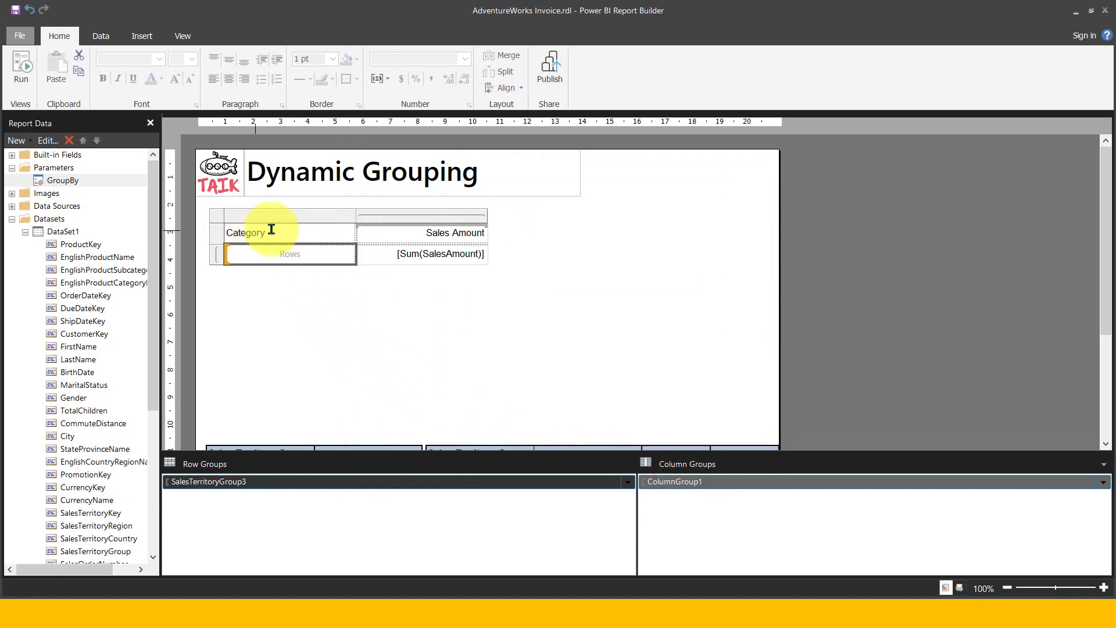
left_click(298, 281)
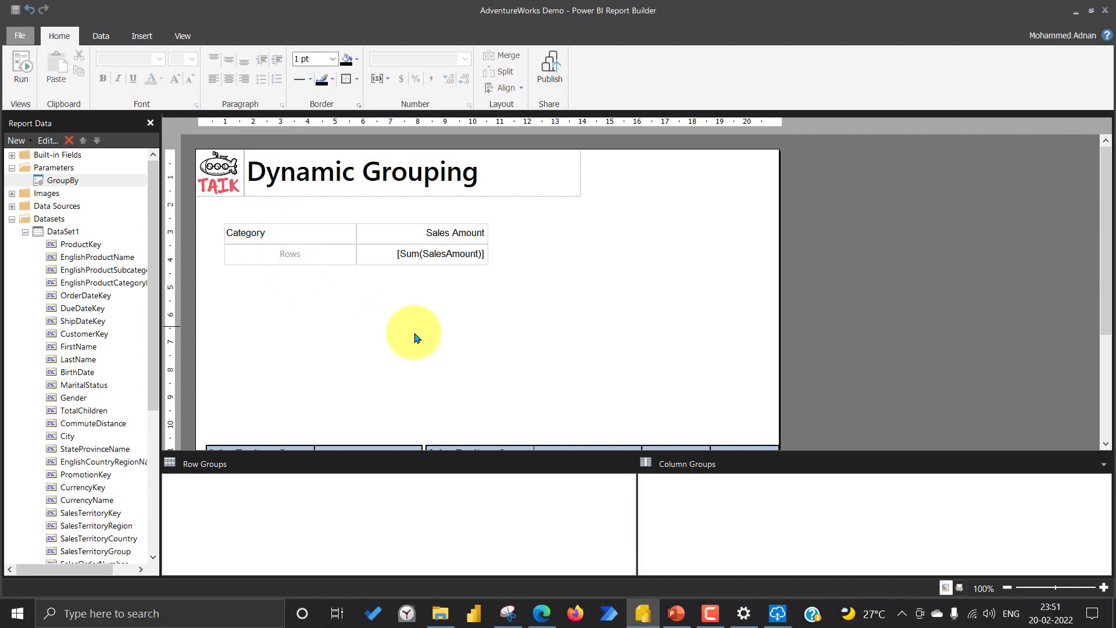
left_click(310, 254)
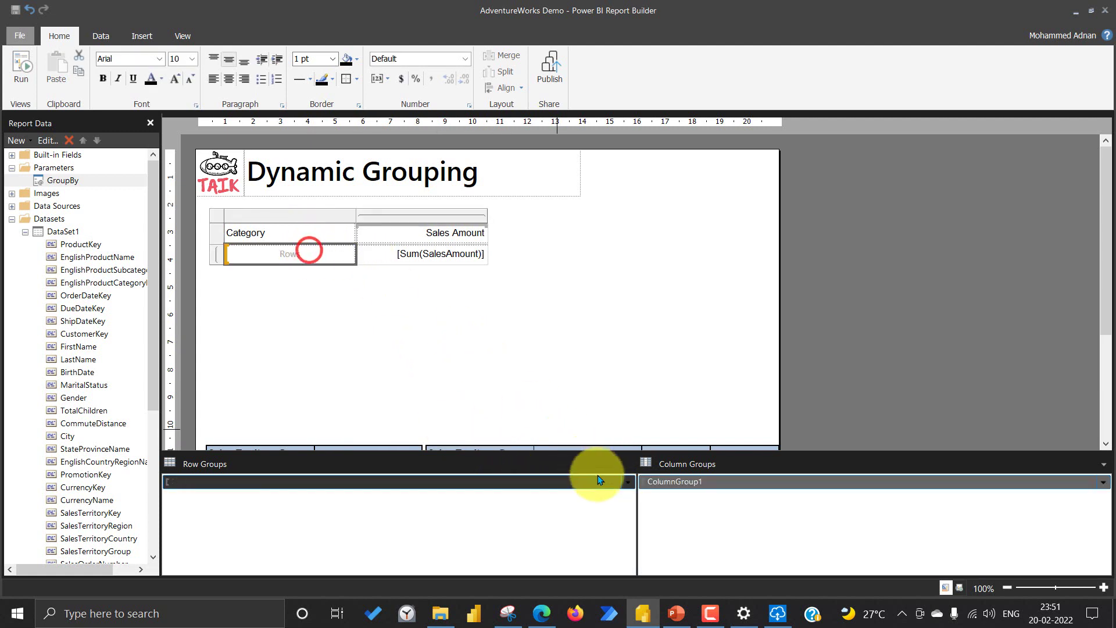
left_click(626, 482)
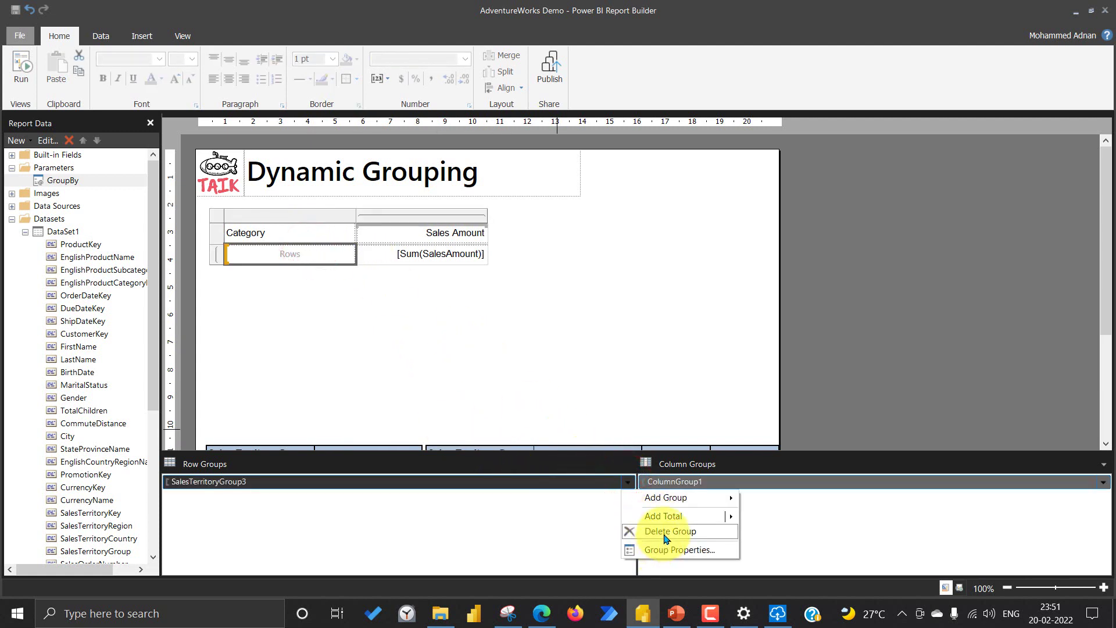
left_click(678, 550)
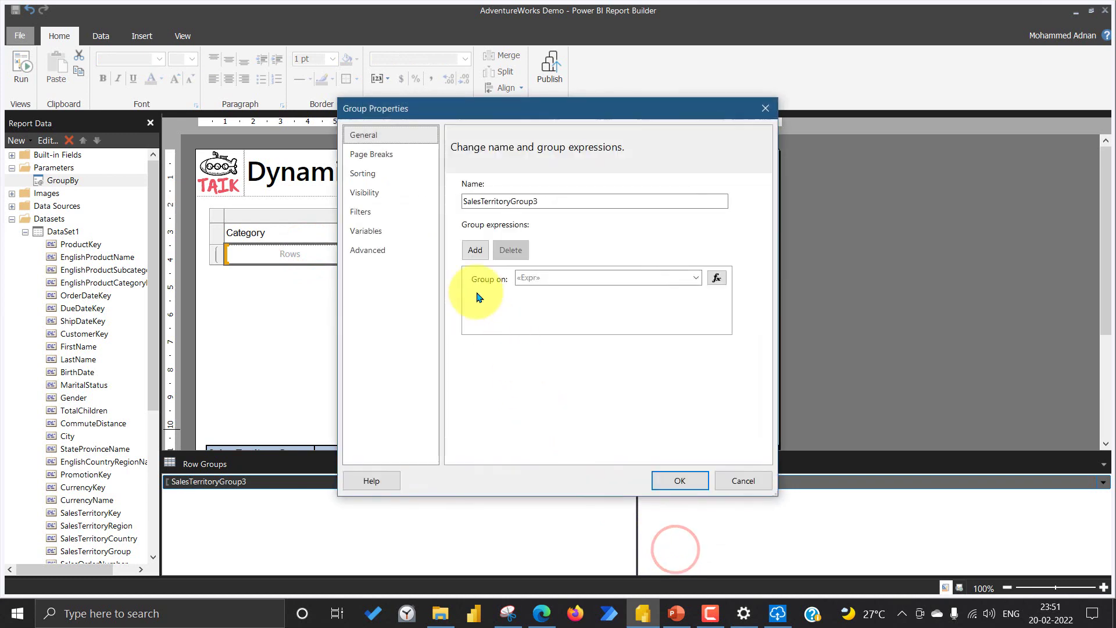
Check the saved nested IIF group expression and cancel both dialogs
left_click(717, 279)
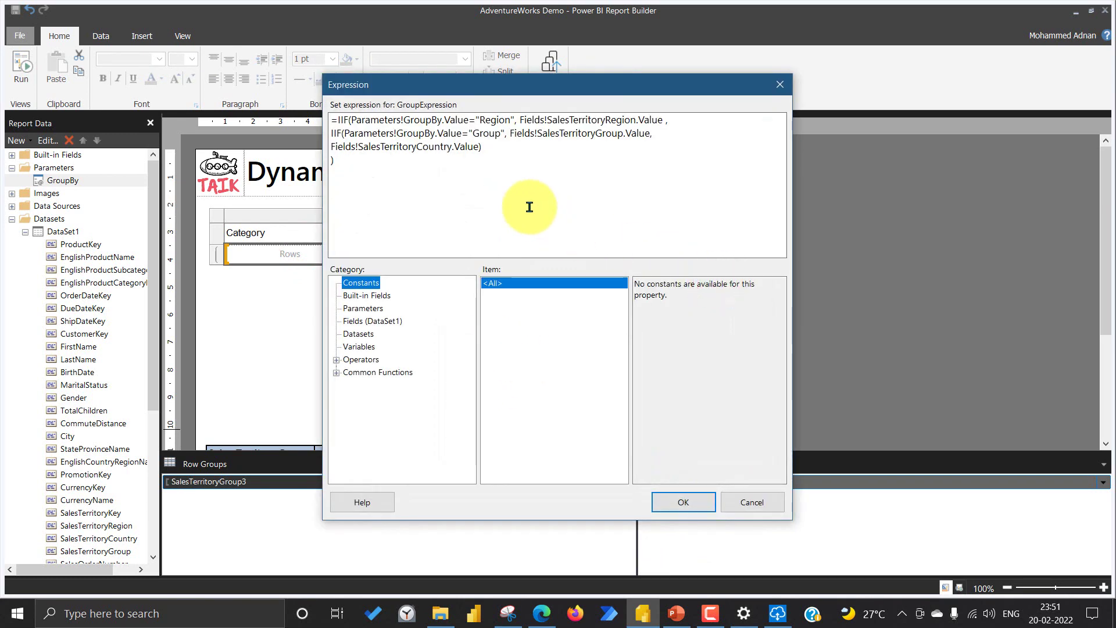
left_click_drag(438, 182, 330, 120)
key("ctrl+c")
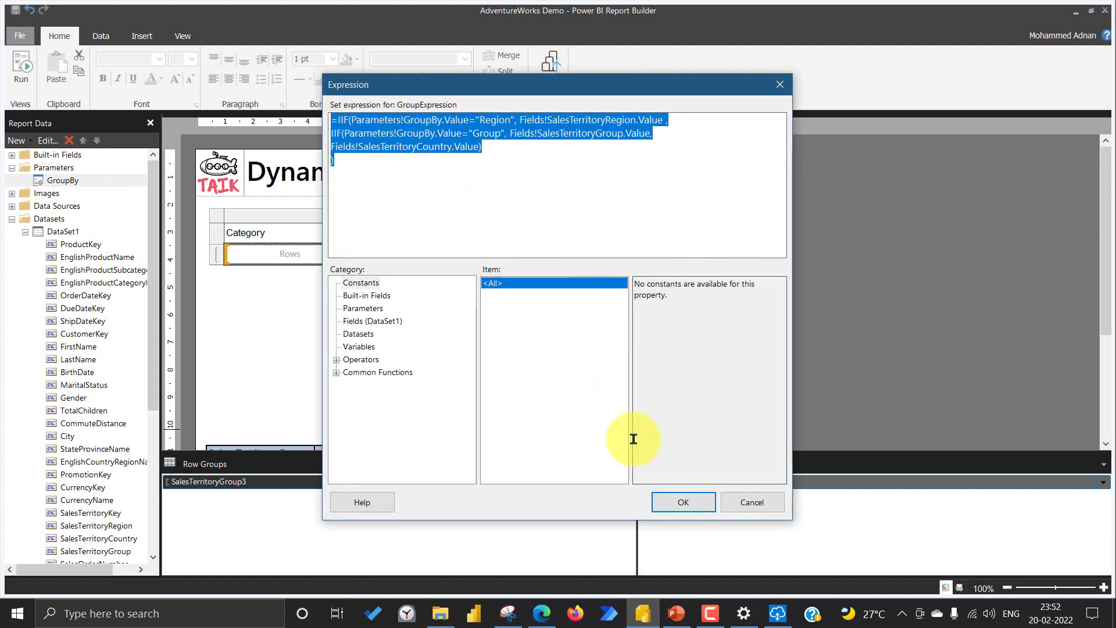
left_click(738, 497)
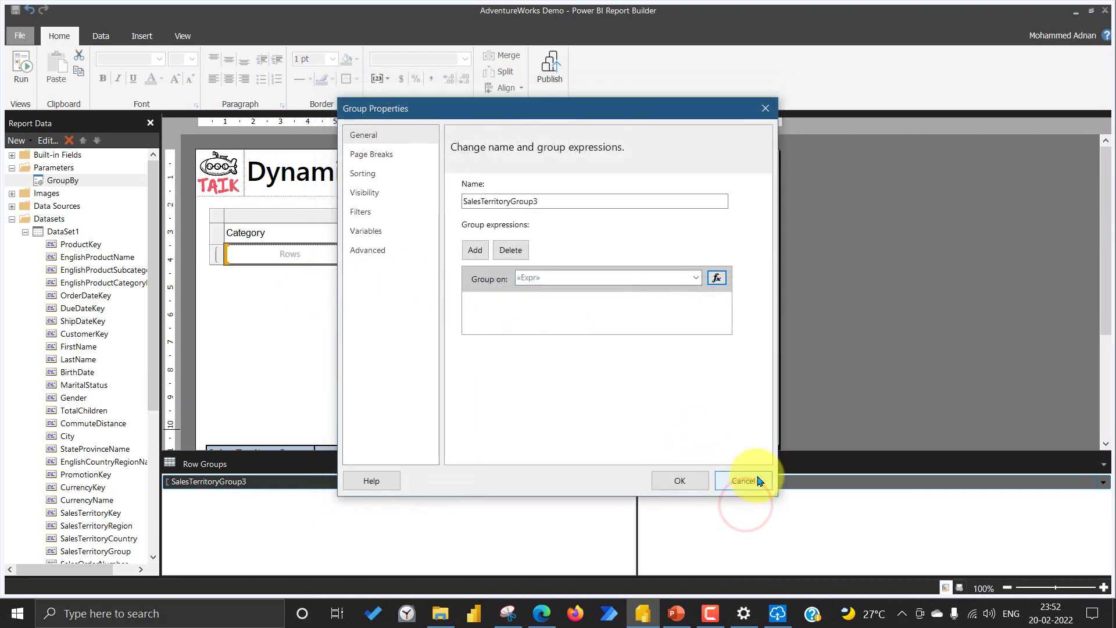
left_click(750, 477)
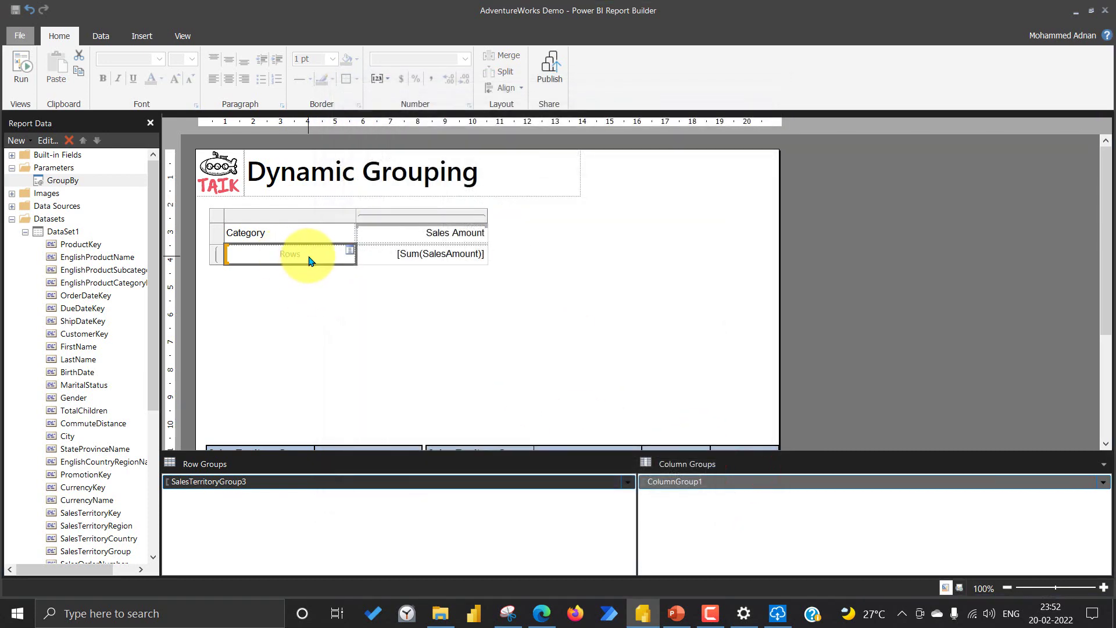
Set the row cell under Category to a nested IIF on Parameters!GroupBy returning region, group or country
right_click(287, 259)
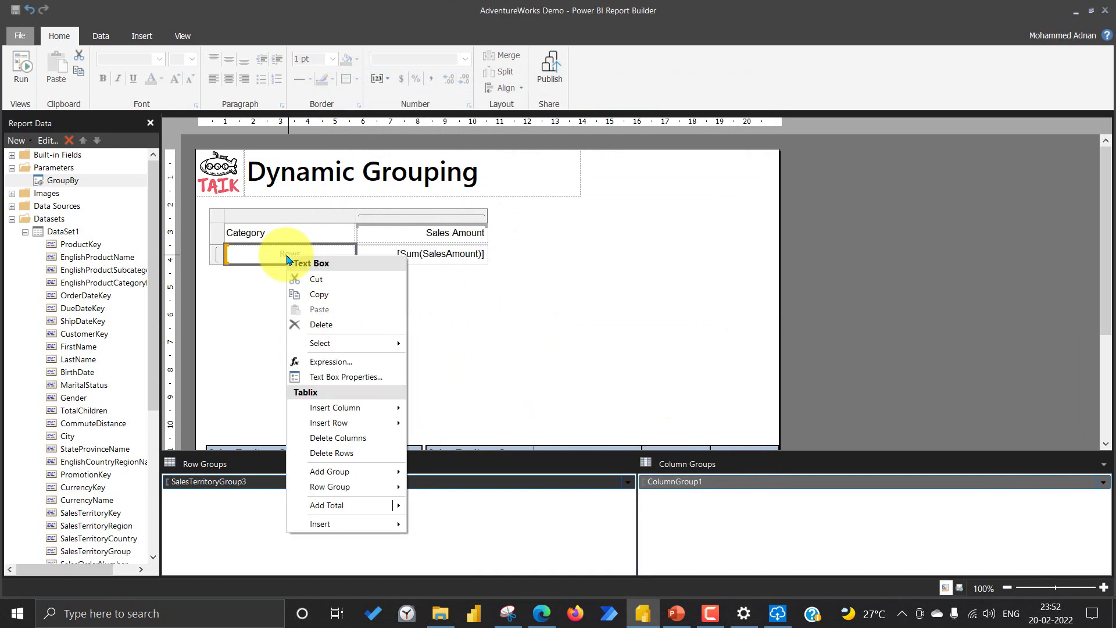
left_click(344, 361)
left_click(405, 170)
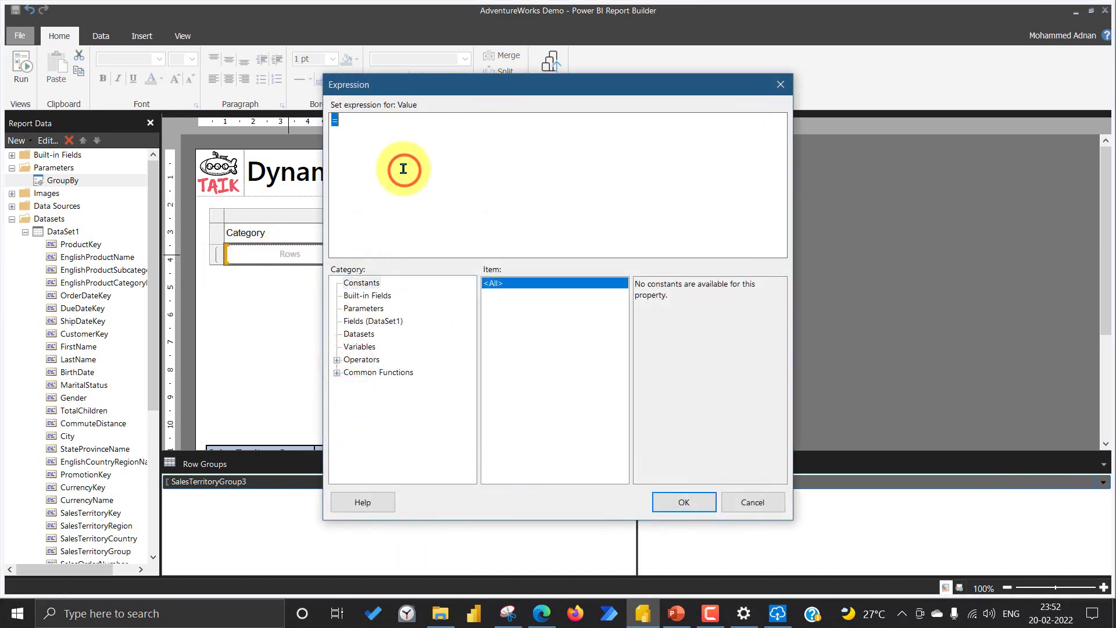
key("ctrl+v")
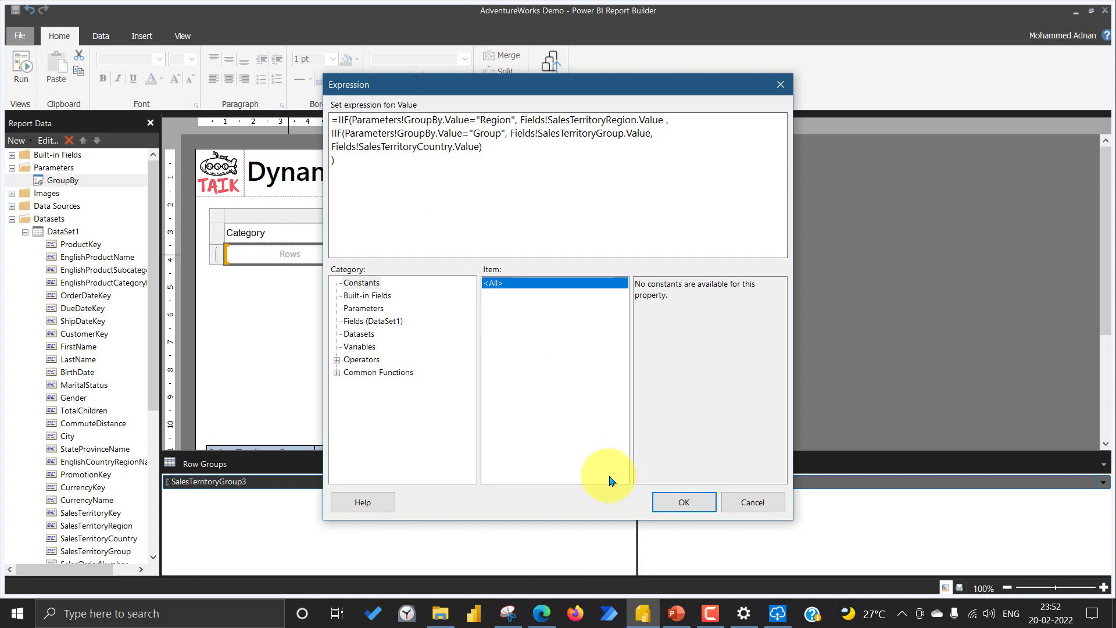
left_click(683, 502)
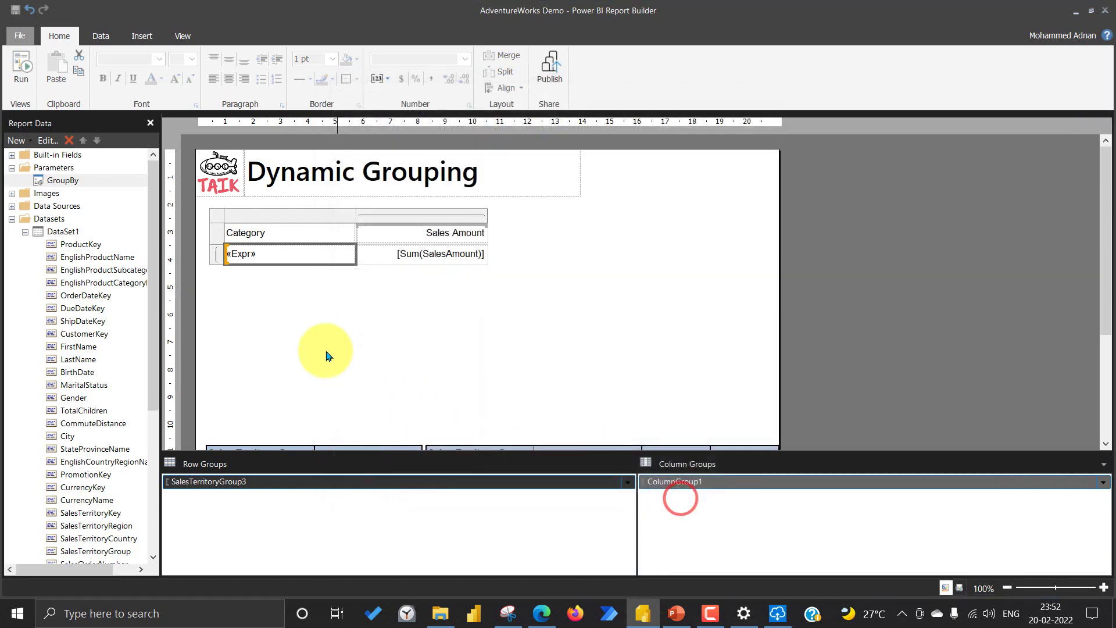
left_click(276, 233)
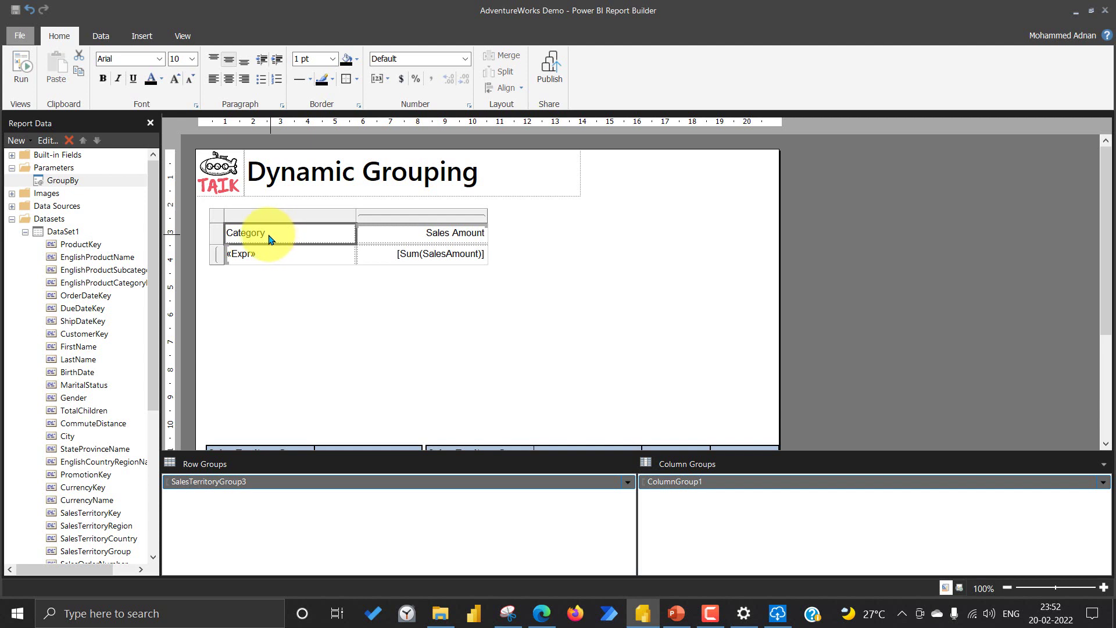
Replace the Category header text with the nested IIF, making the first branch return "Sales By Region"
right_click(269, 239)
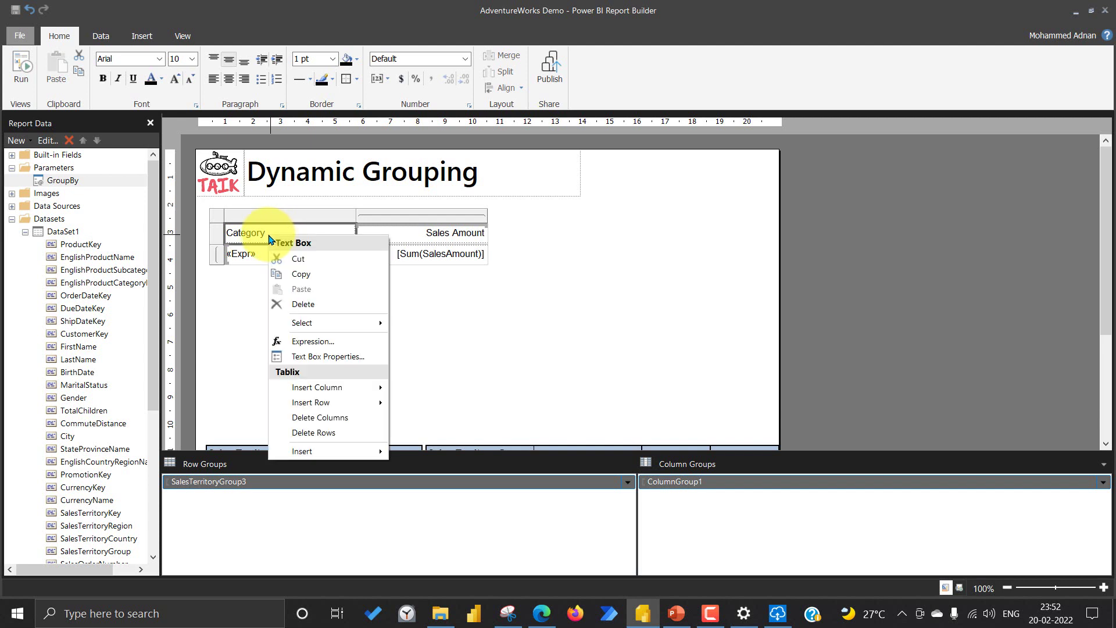
left_click(340, 341)
key("ctrl+a")
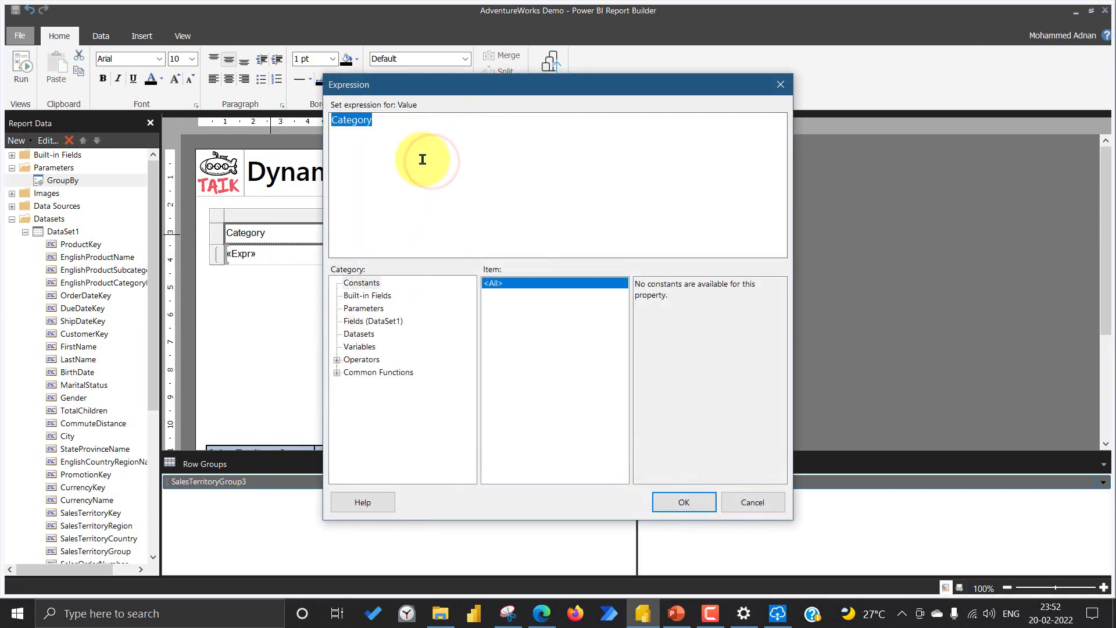
key("ctrl+v")
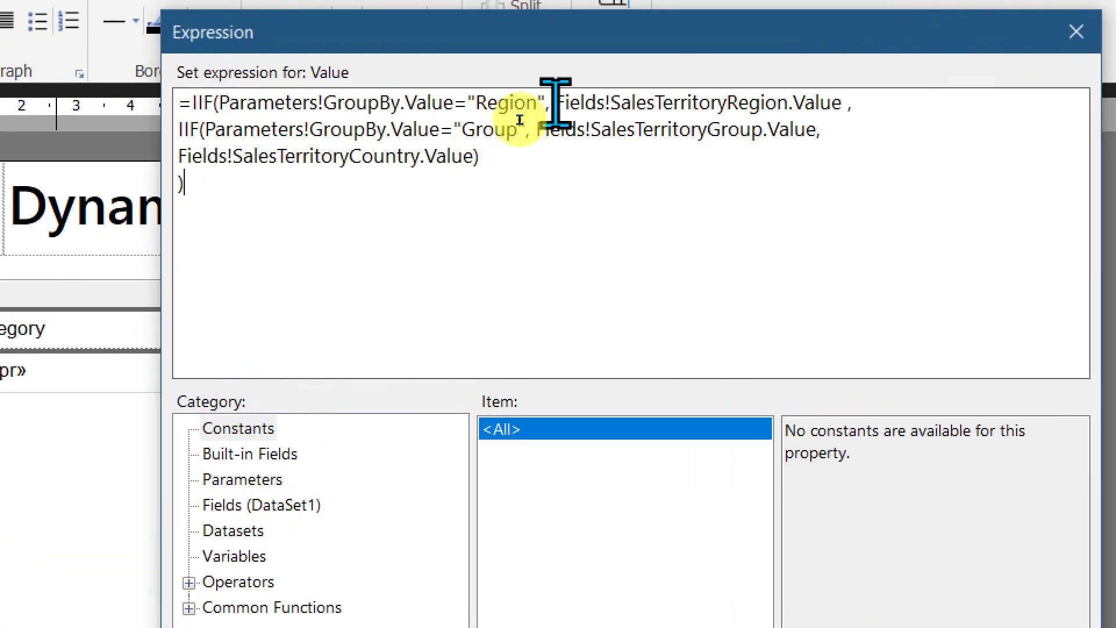
left_click_drag(555, 104, 847, 99)
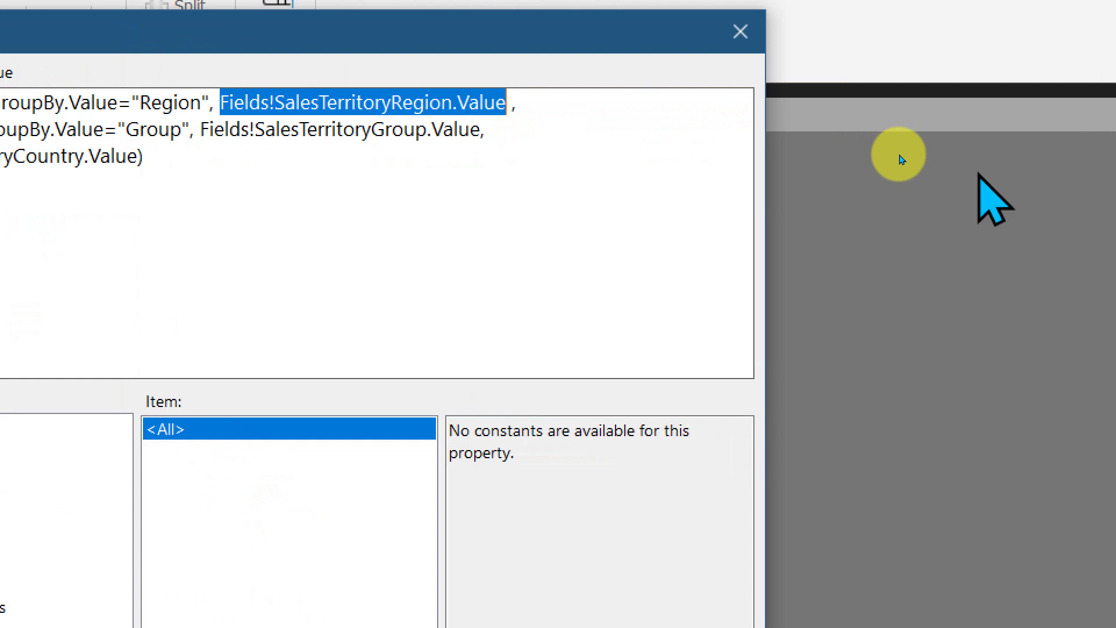
type("\"Region\", \"Sales By Region\" ,")
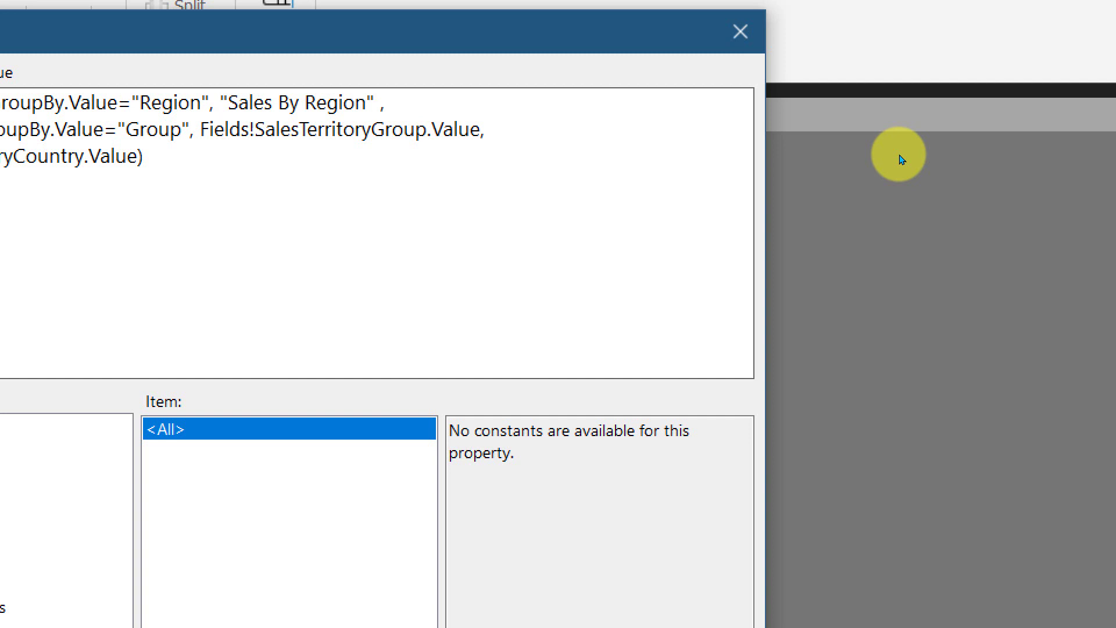
Change the second IIF branch to return the label "Sales By Group"
key("ctrl+shift+Left")
key("ctrl+shift+Left")
key("ctrl+shift+Left")
key("ctrl+shift+Left")
key("ctrl+c")
key("Down")
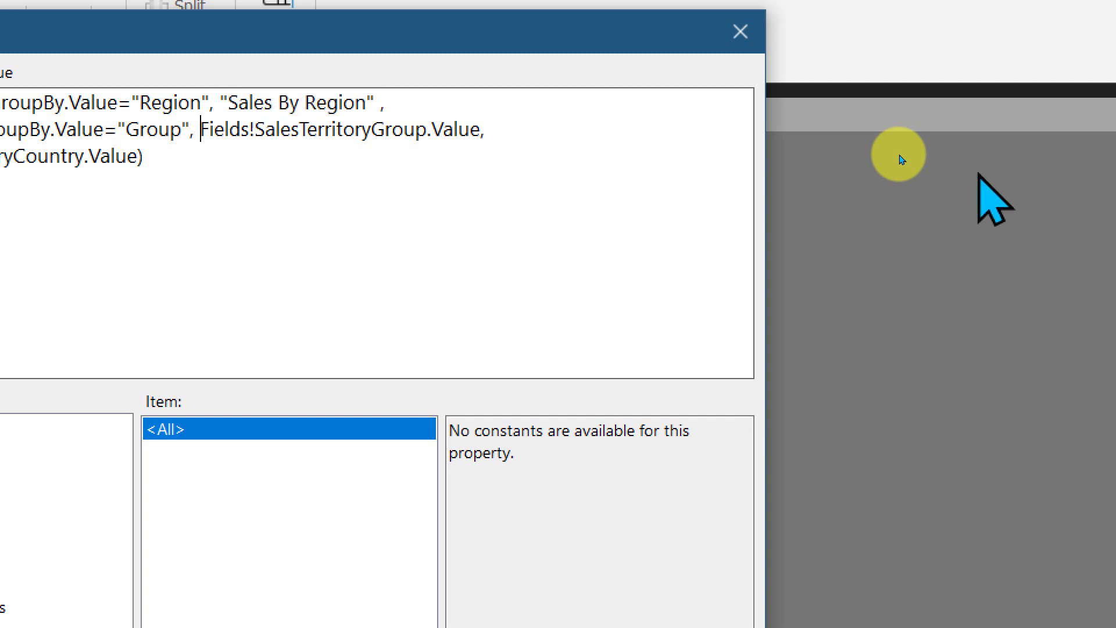
key("shift+End")
key("shift+Left")
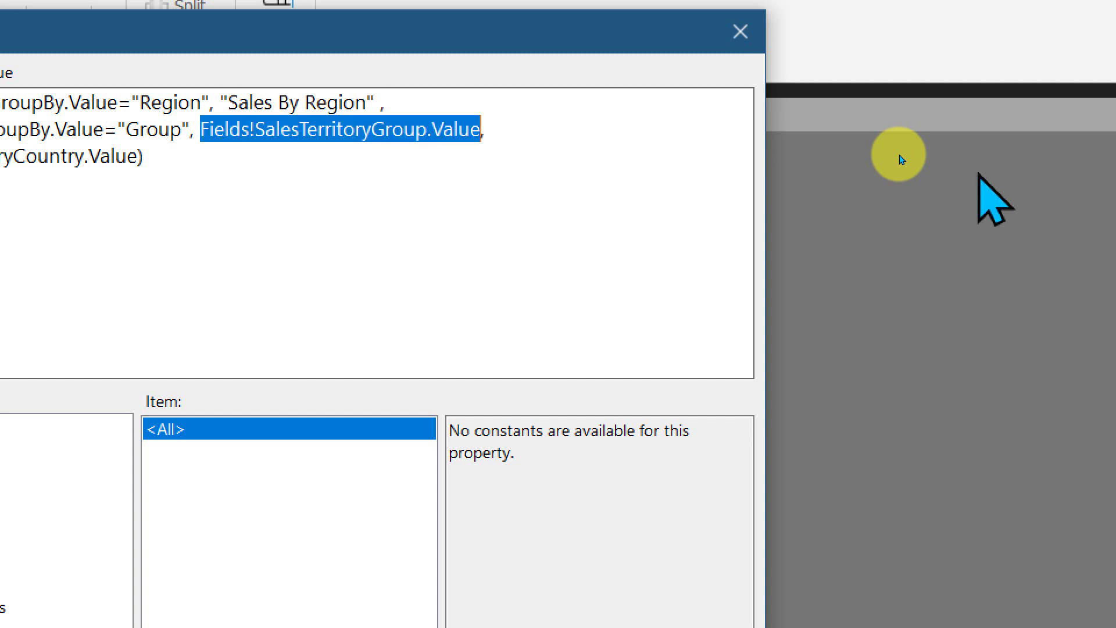
key("ctrl+v")
key("ctrl+shift+Left")
type("G")
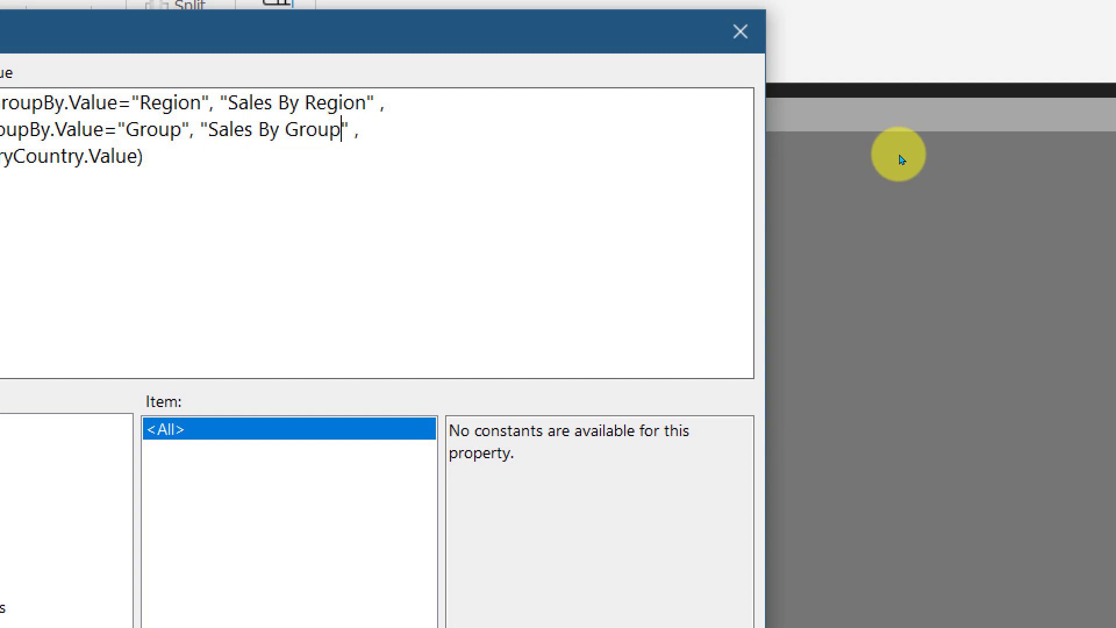
Make the fallback branch return "Sales By Country" and accept the header expression
key("Down")
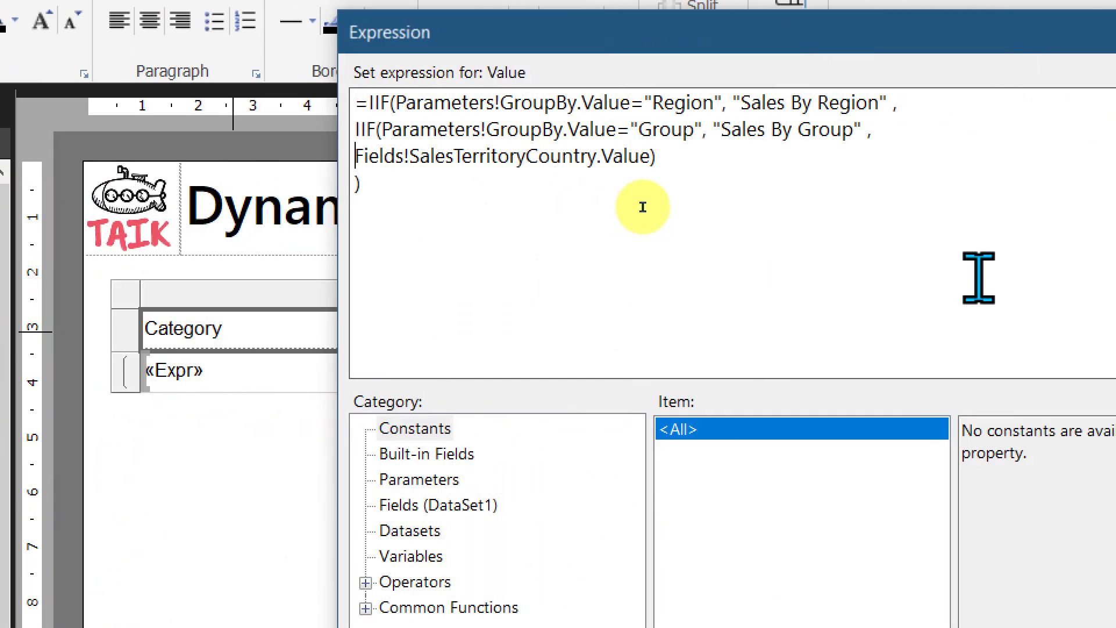
key("shift+Home")
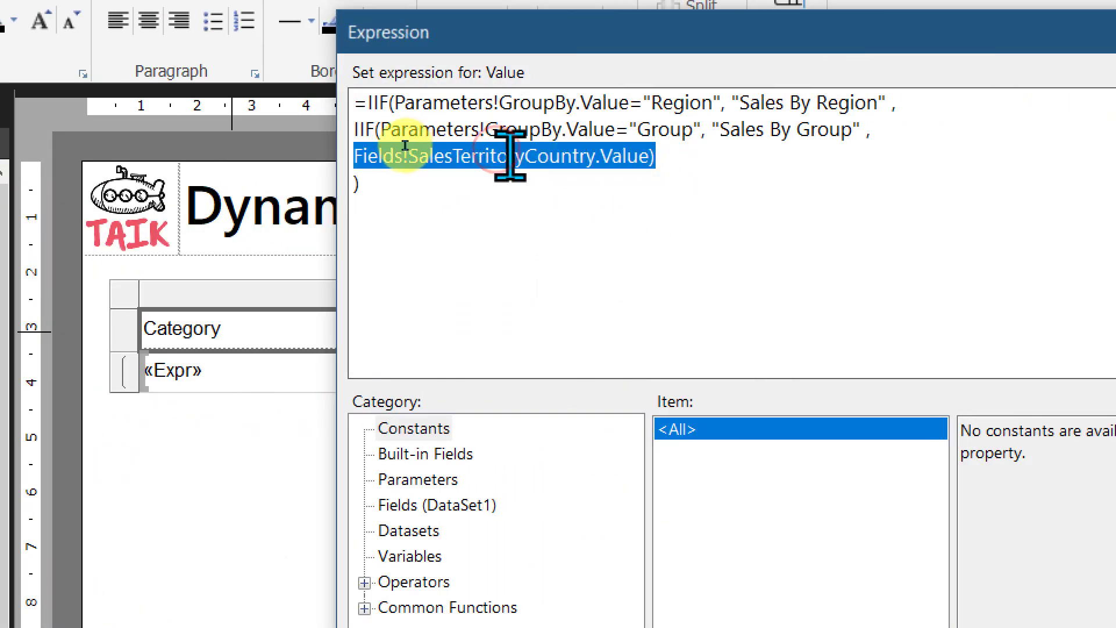
left_click(498, 141)
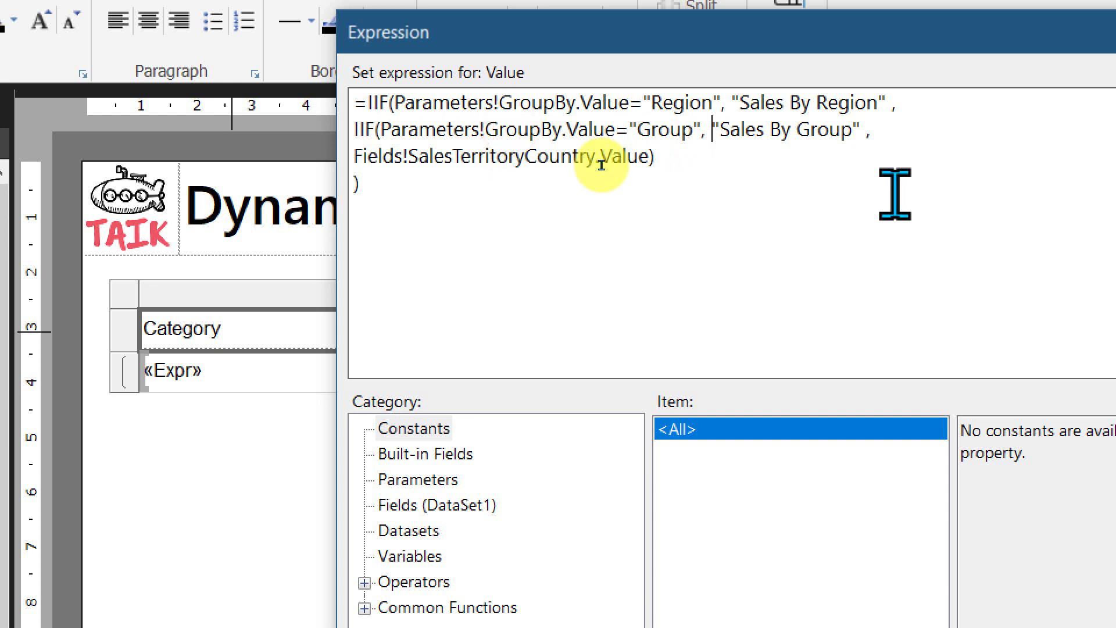
key("shift+End")
key("ctrl+c")
key("Down")
key("shift+Home")
key("ctrl+v")
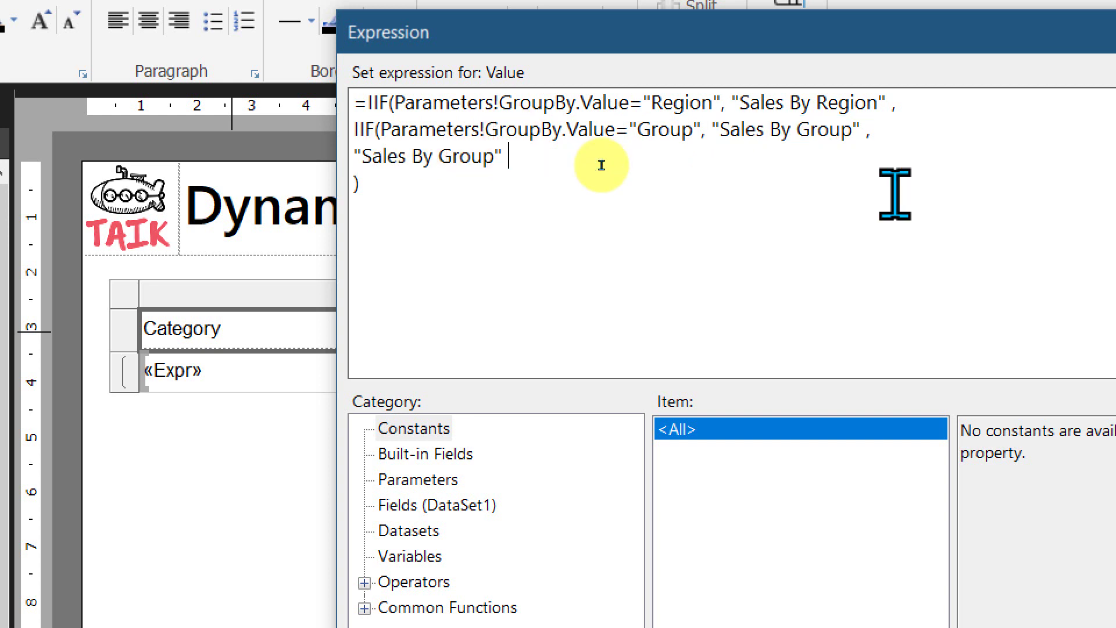
key("ctrl+shift+Left")
type("Cou")
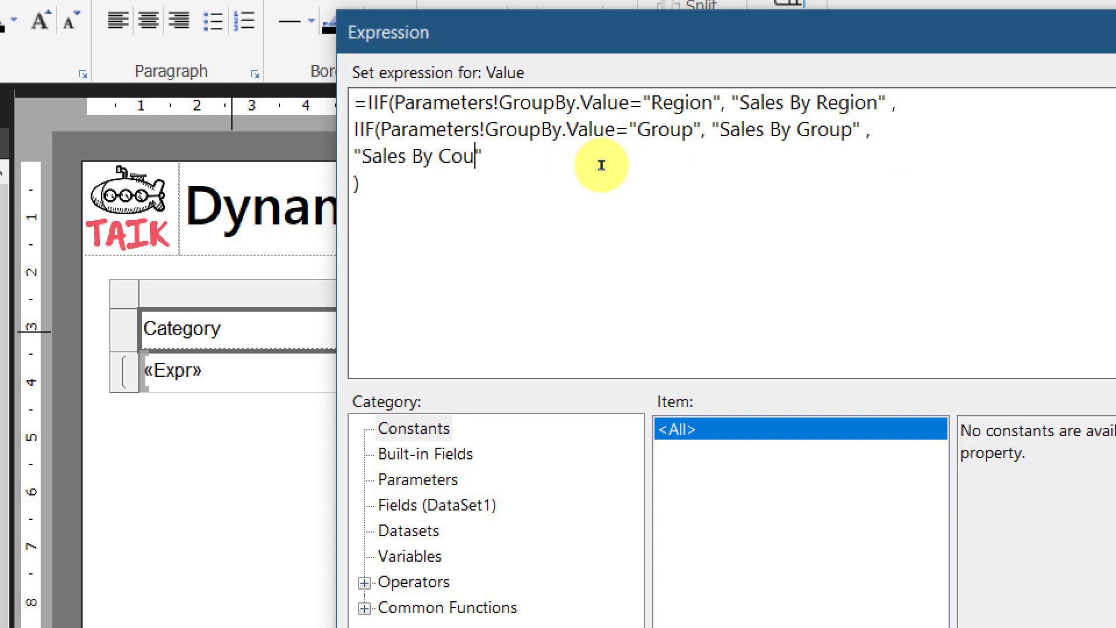
type("ntry")
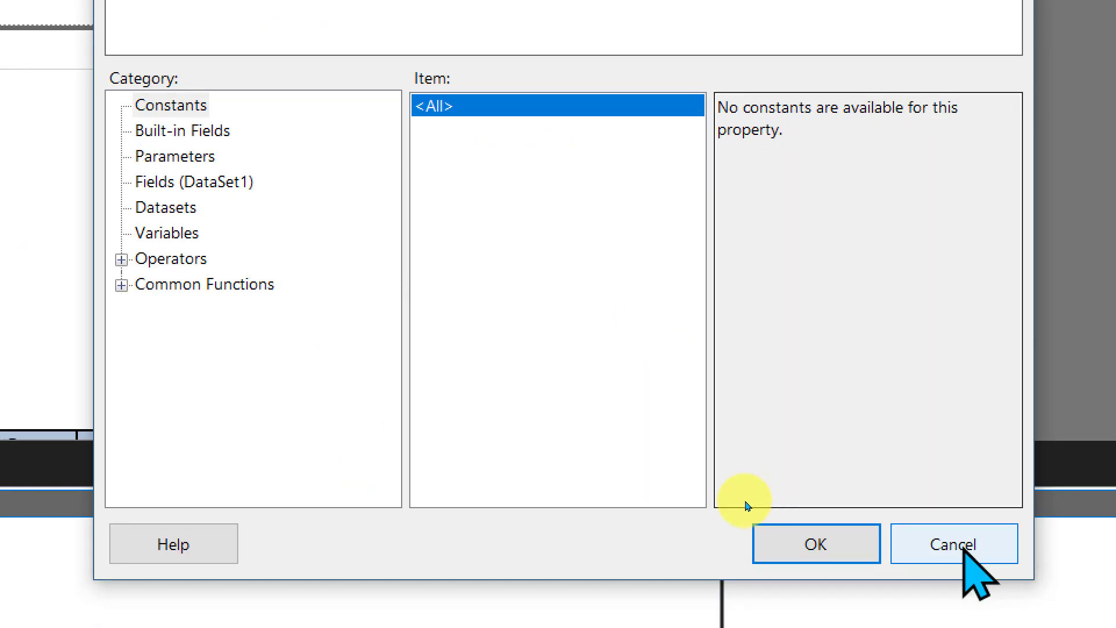
left_click(812, 558)
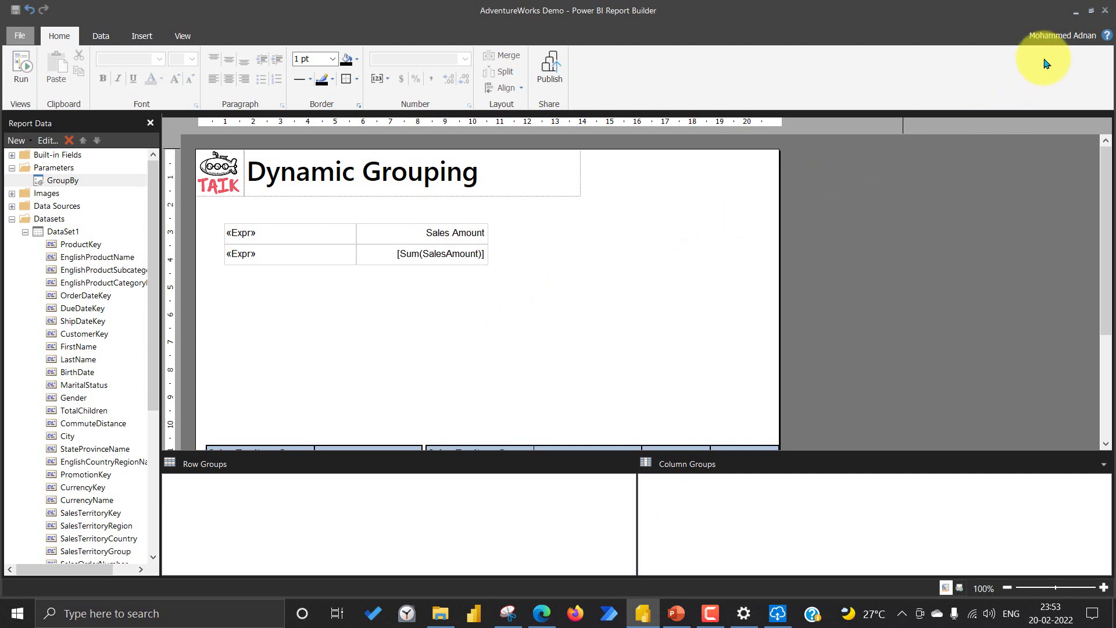
Try publishing to the Sales workspace, replacing the existing AdventureWorks Demo report
left_click(552, 70)
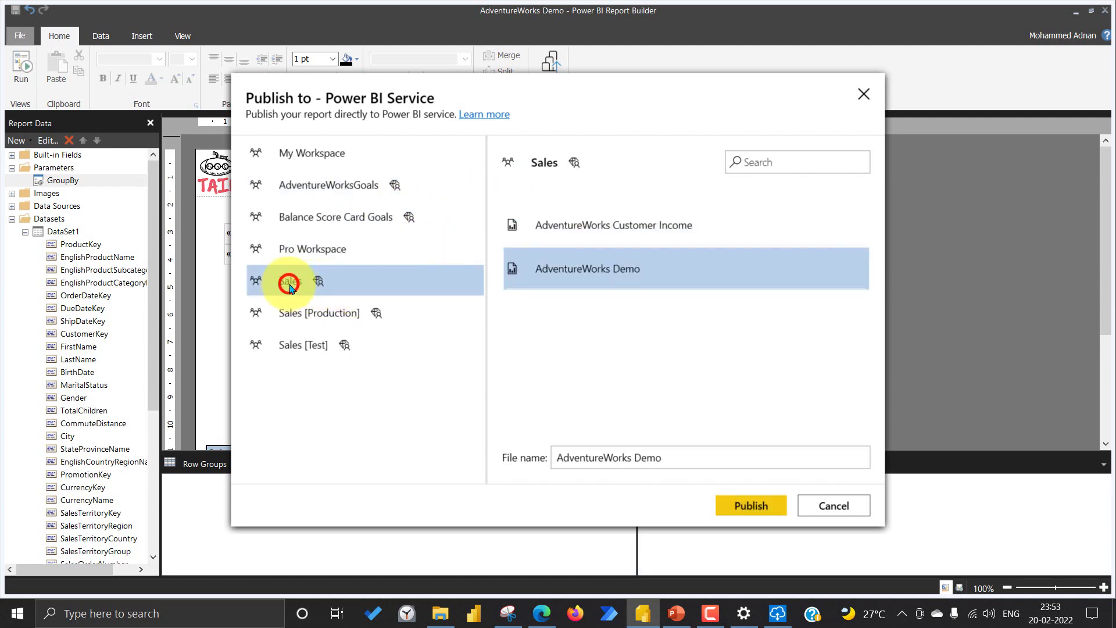
left_click(586, 272)
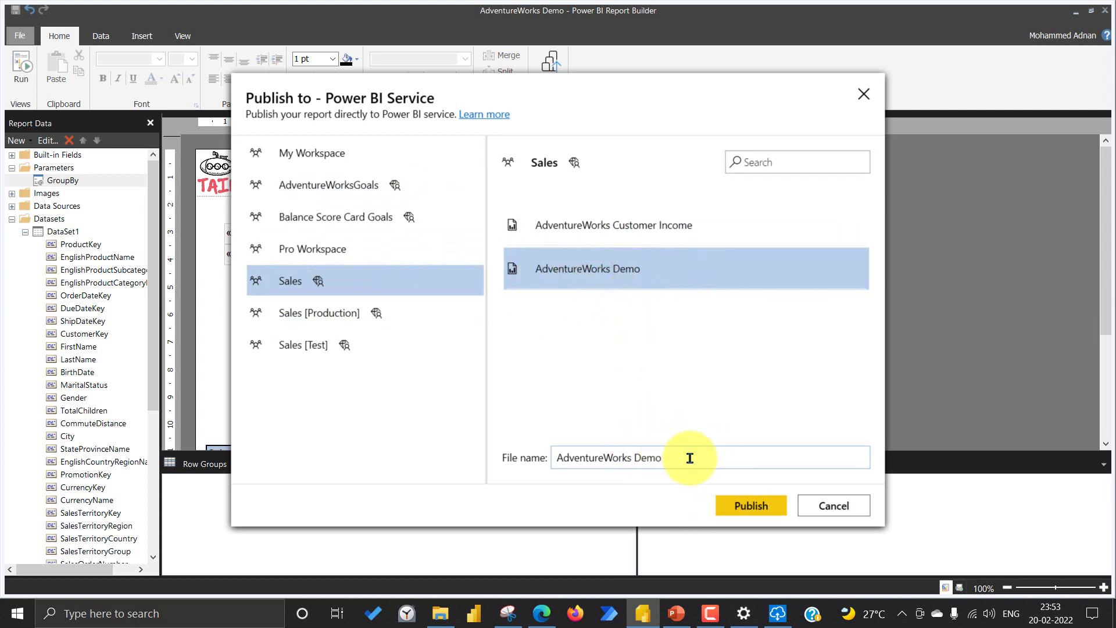
left_click(743, 503)
left_click(744, 503)
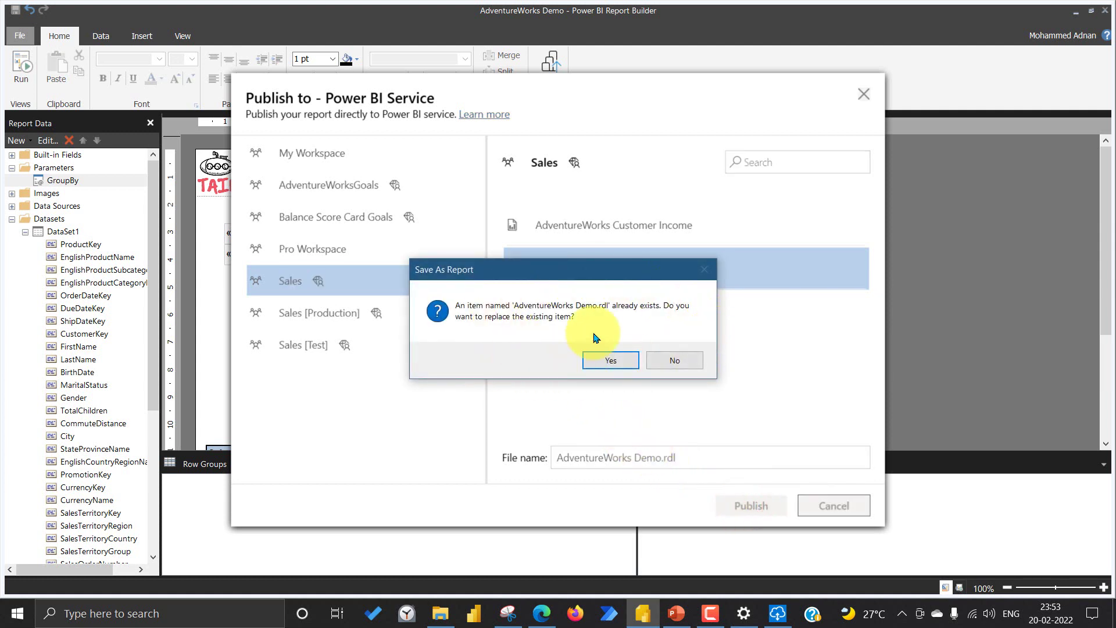
left_click(620, 362)
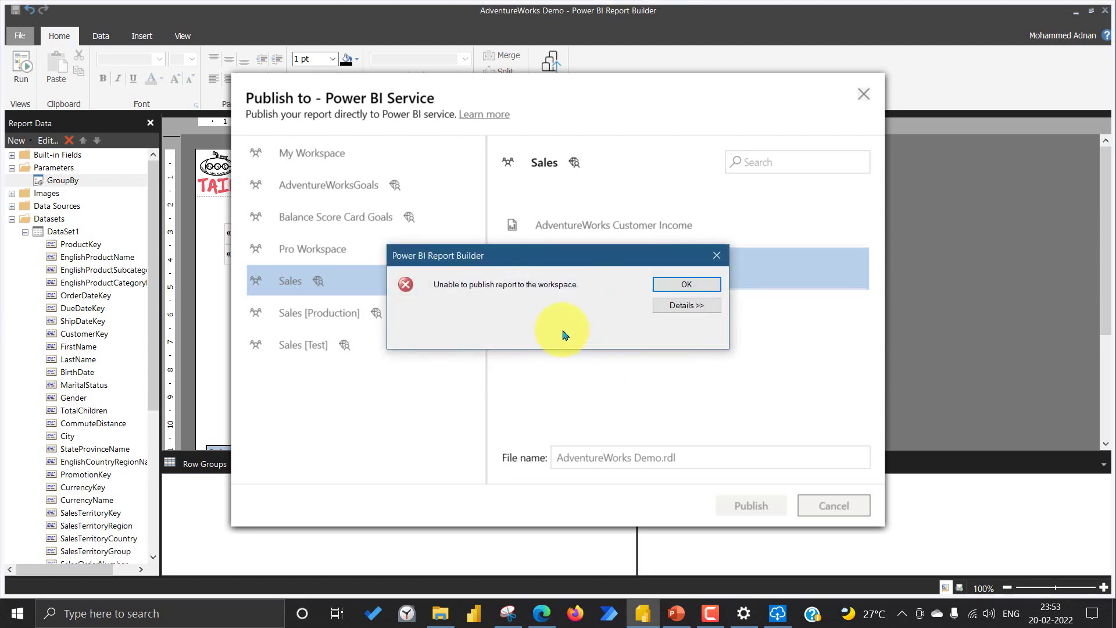
Review the publish error details, dismiss the error, and cancel publishing
left_click(686, 305)
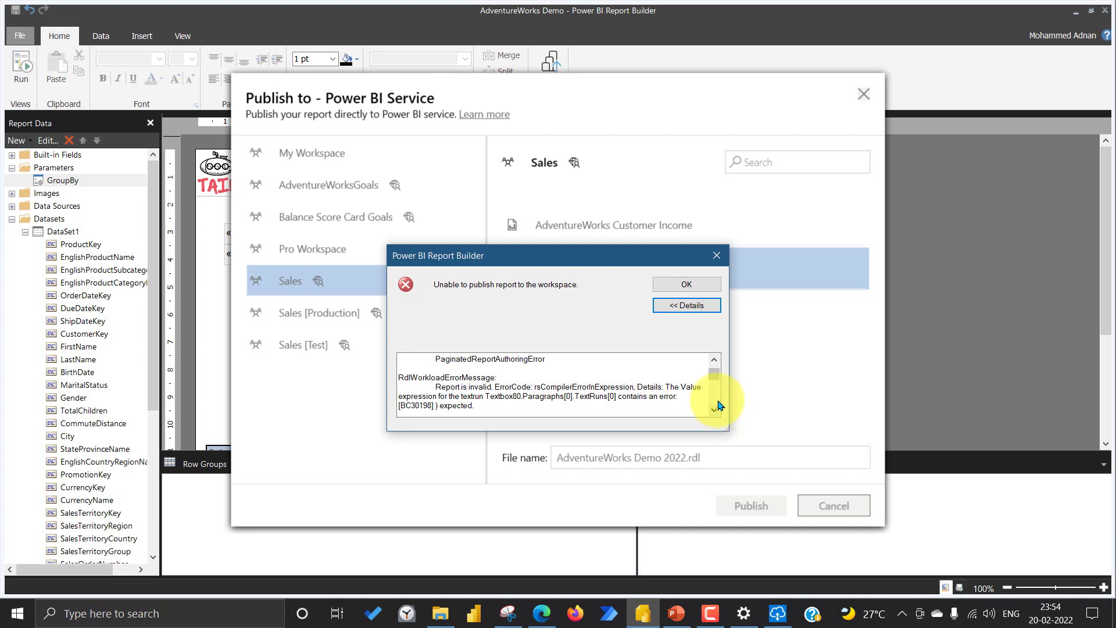
left_click(717, 408)
left_click(718, 408)
left_click(717, 408)
left_click(718, 408)
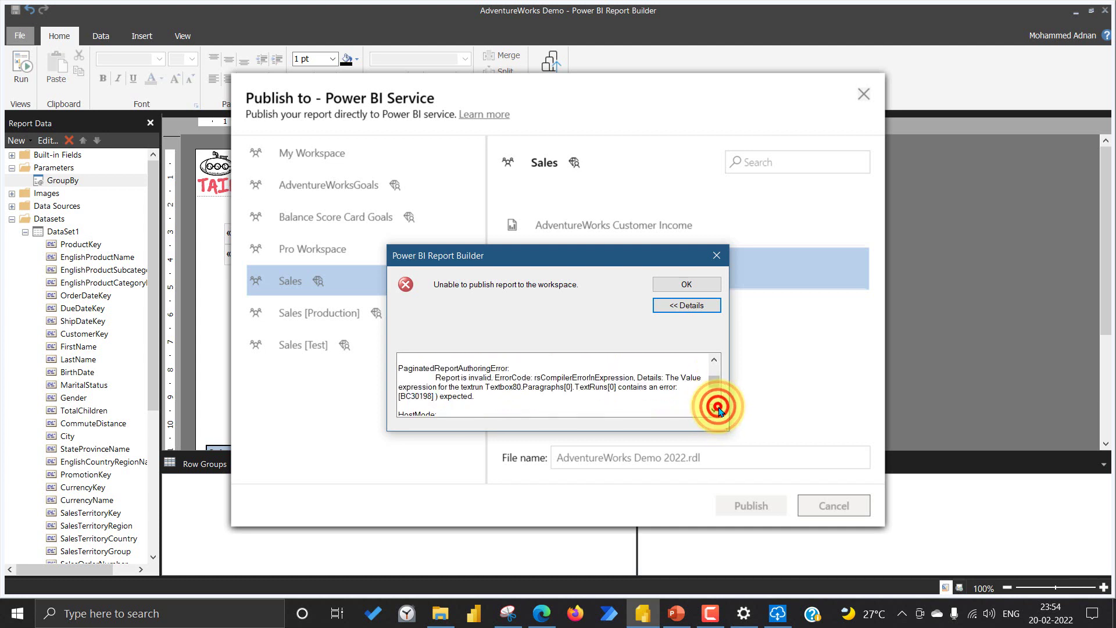
left_click(718, 411)
left_click(718, 410)
left_click(717, 411)
left_click(717, 411)
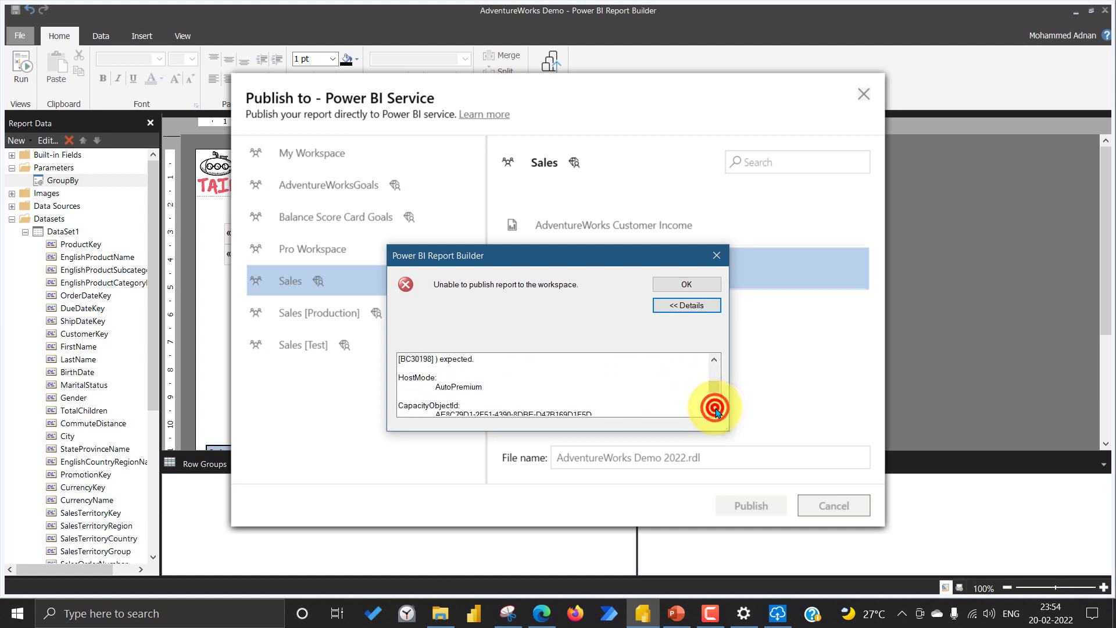
left_click(717, 255)
left_click(831, 497)
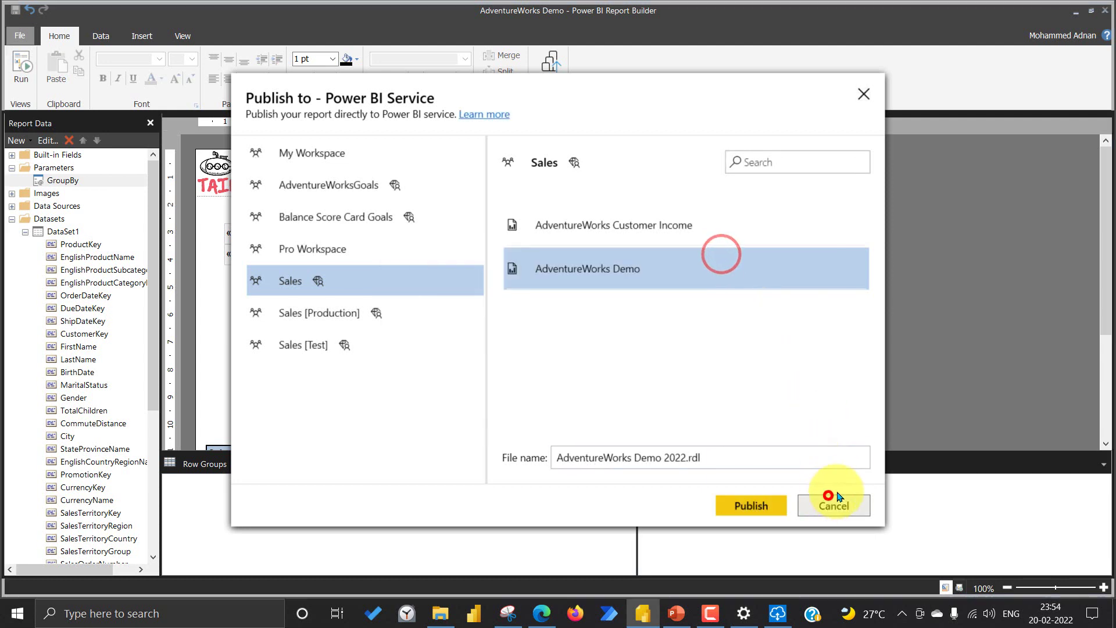
left_click(493, 334)
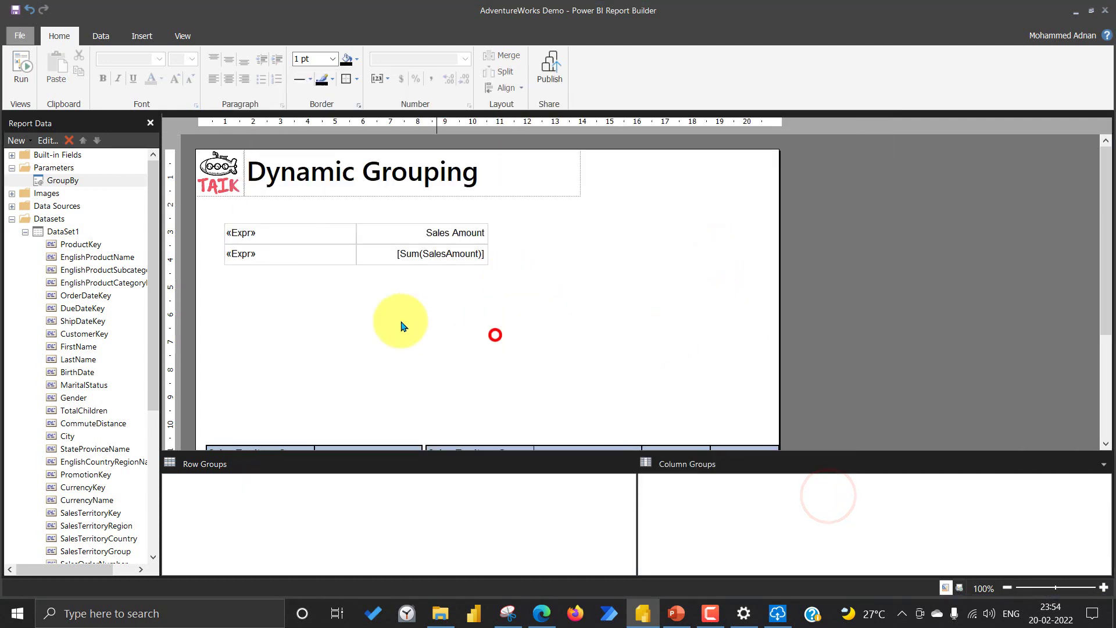
Select the tablix and turn on the Properties pane from the View menu
left_click(296, 244)
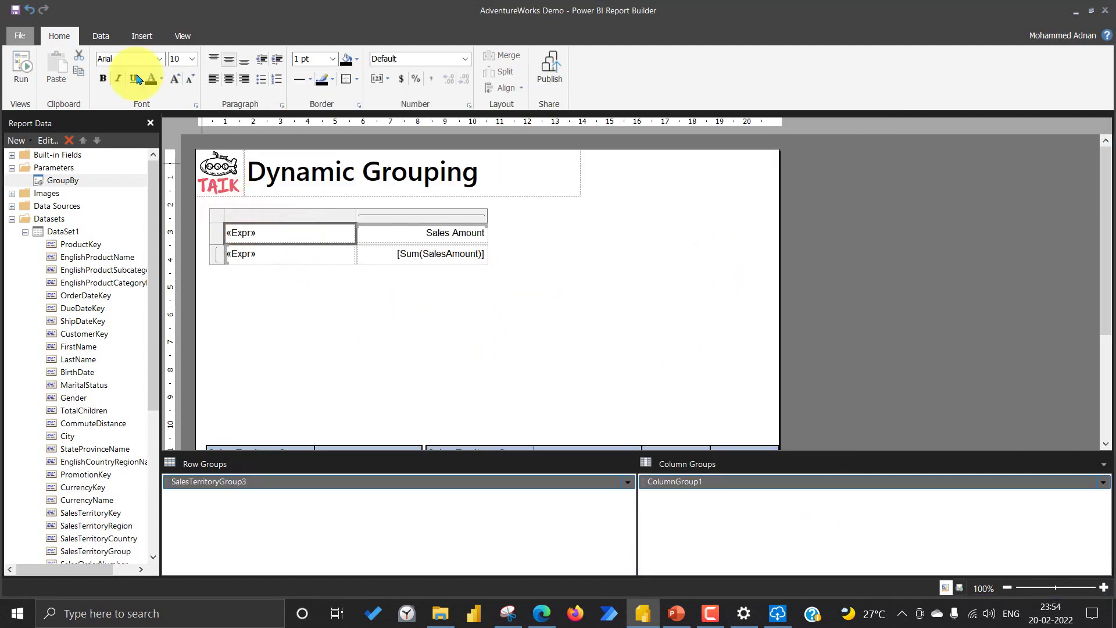
left_click(178, 36)
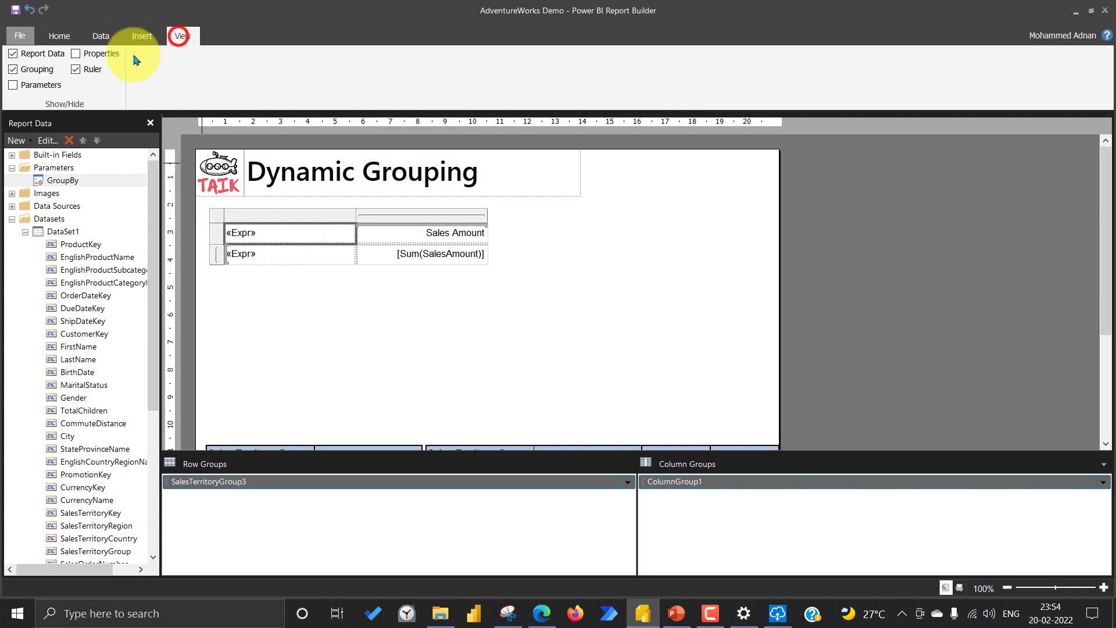
left_click(97, 53)
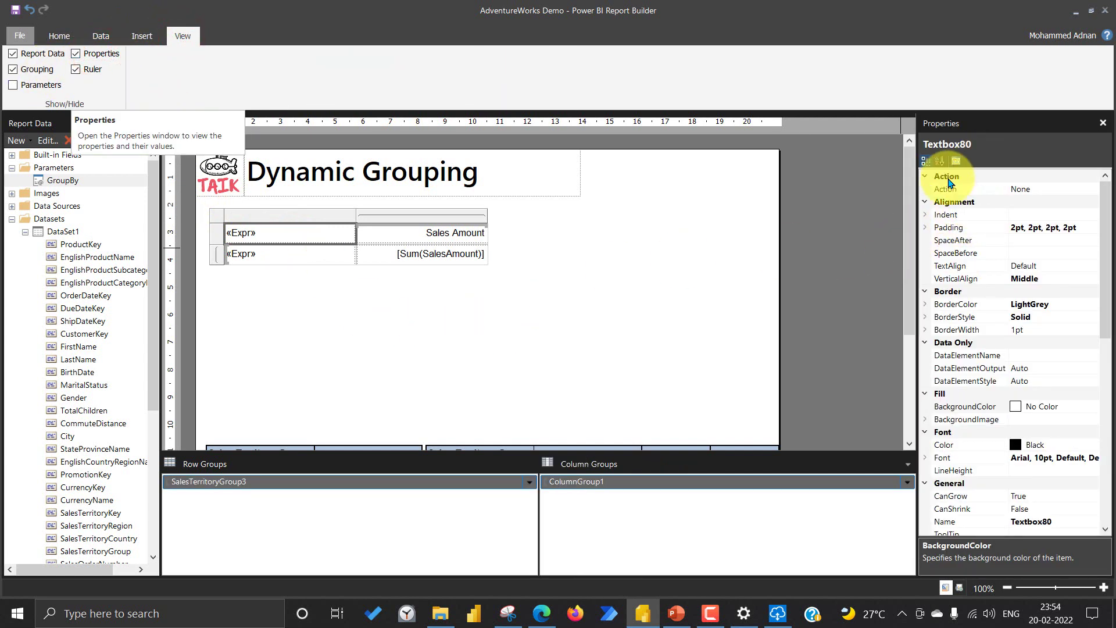
Review the «Expr» header's IIF expression ending in "Sales By Country" and accept it
right_click(284, 244)
left_click(317, 339)
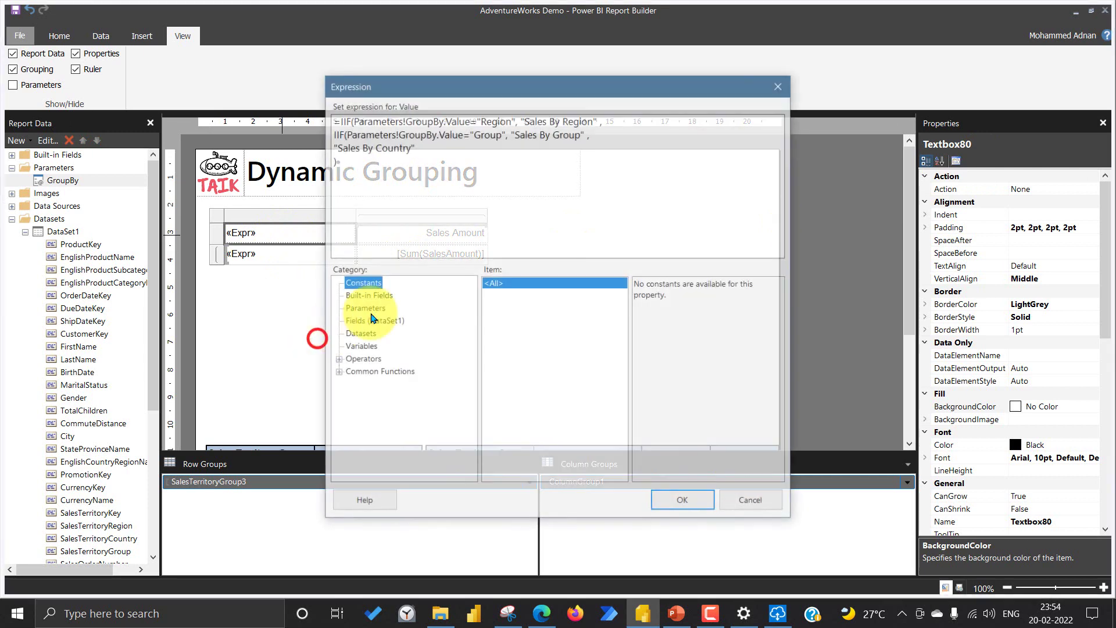
left_click(438, 145)
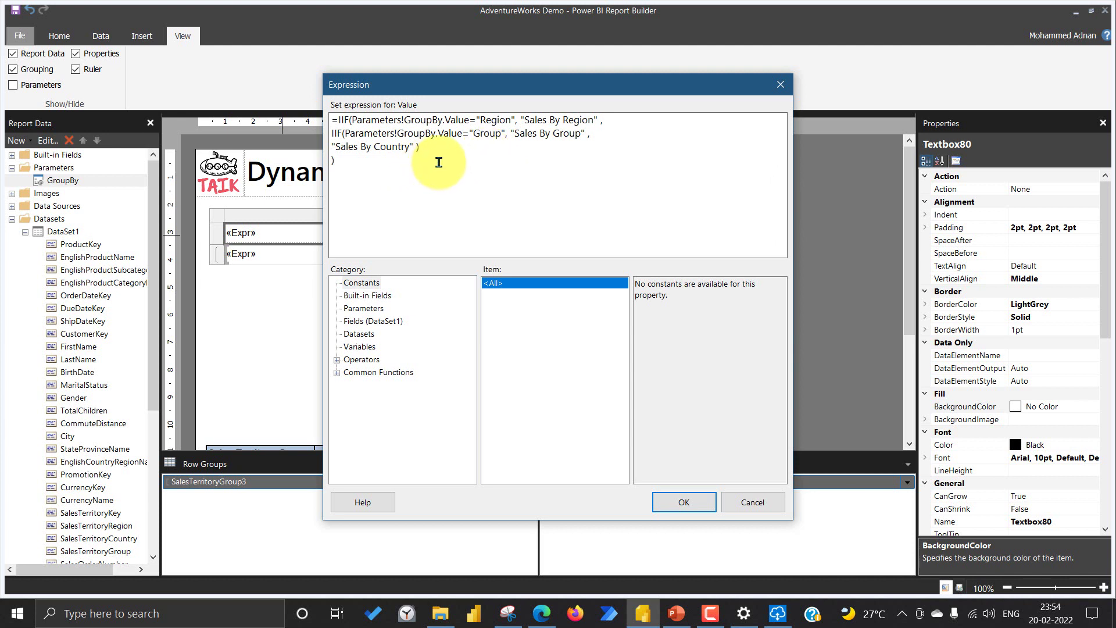
left_click_drag(429, 150, 349, 162)
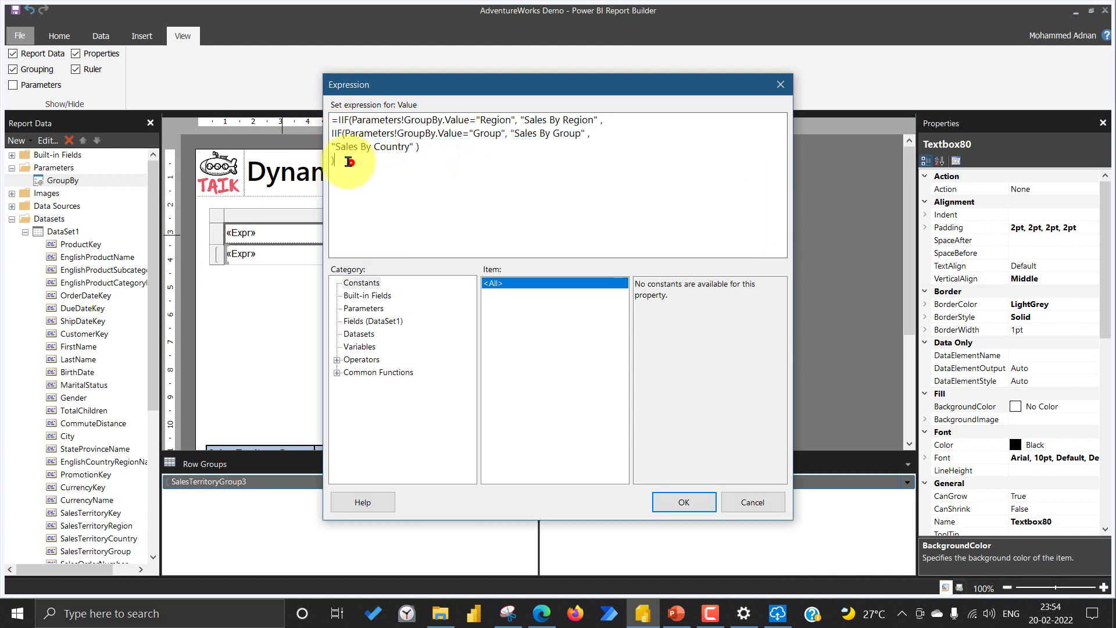
key("ctrl+a")
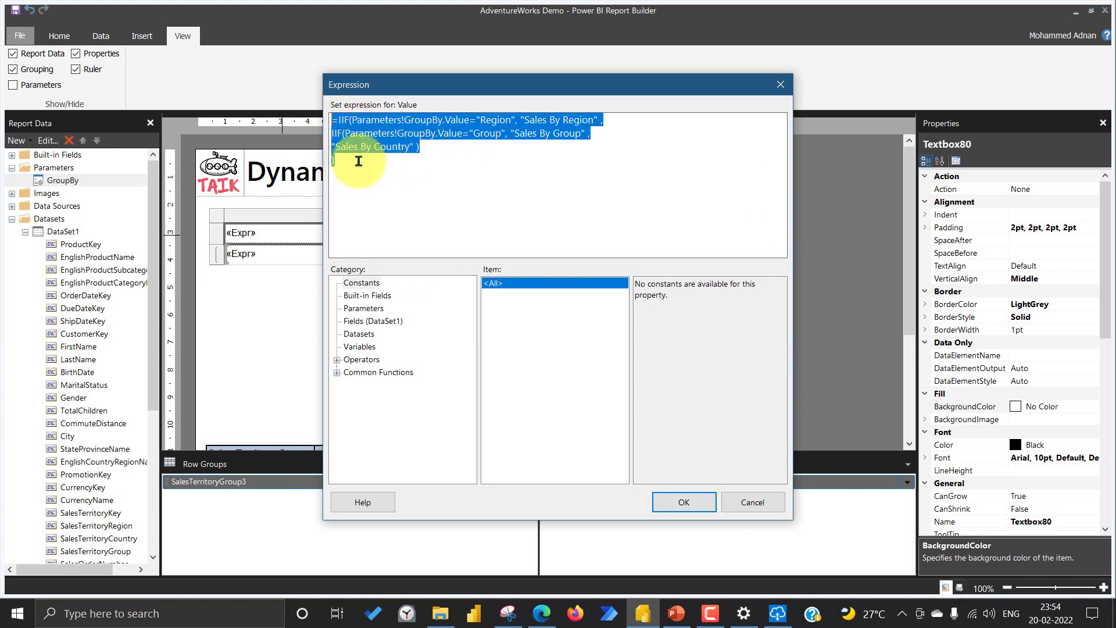
left_click(677, 500)
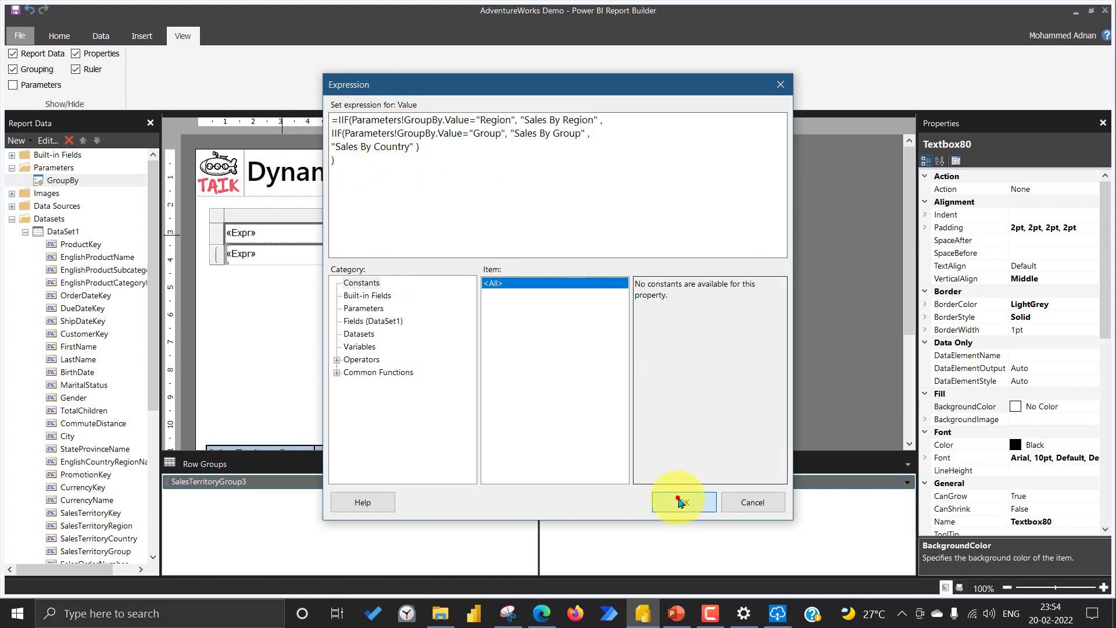
left_click(347, 316)
left_click(59, 35)
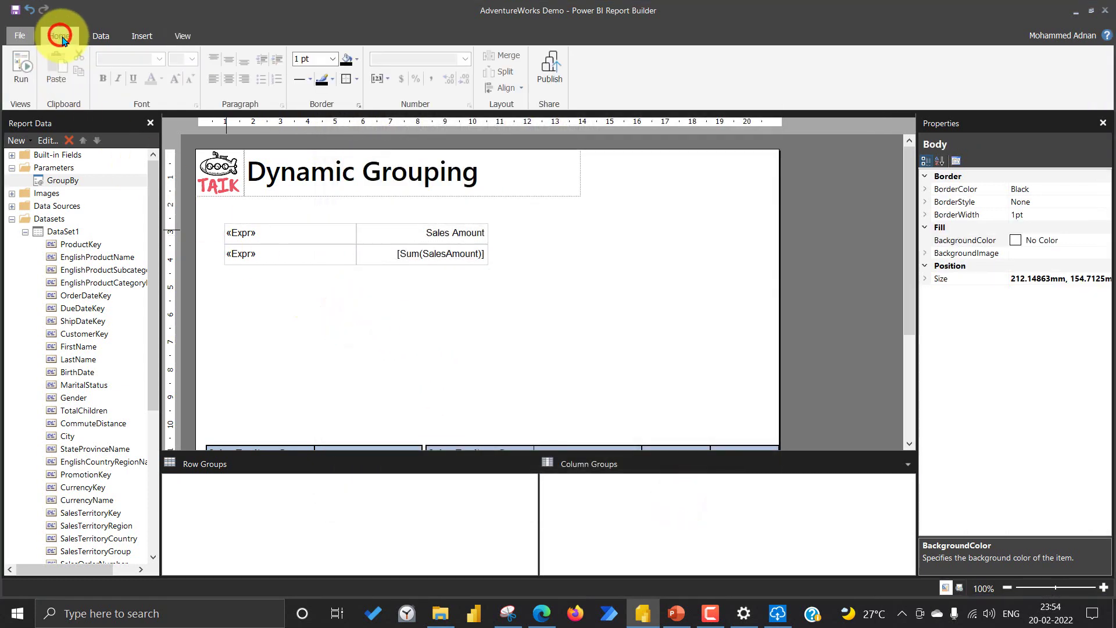
Publish to the Sales workspace, overwriting AdventureWorks Demo, and close the success message
left_click(549, 65)
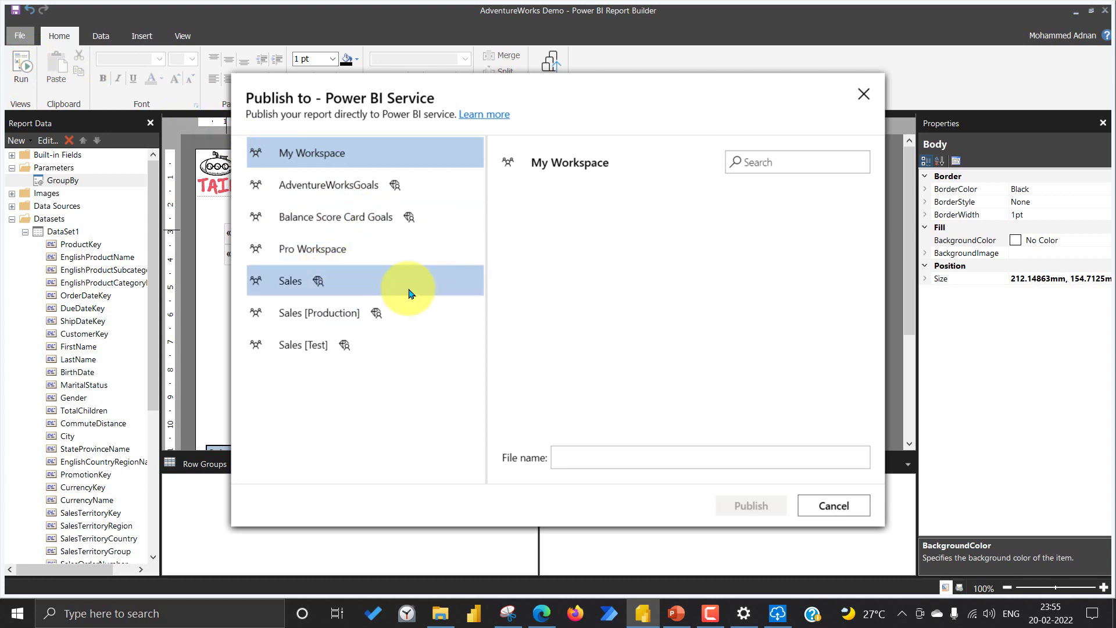
left_click(315, 284)
left_click(628, 265)
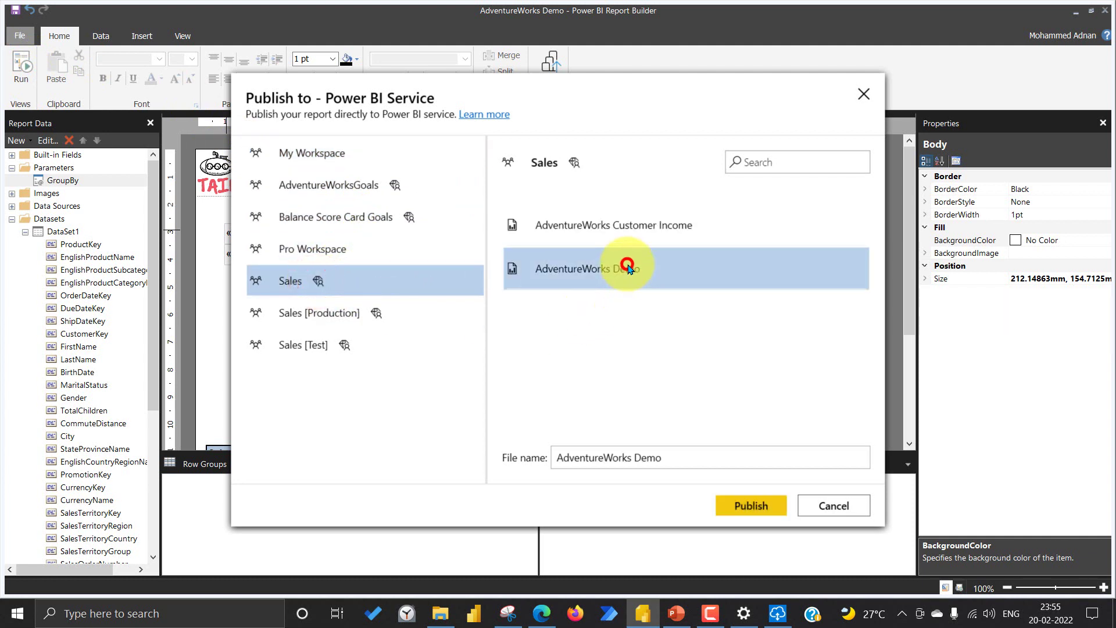
left_click(746, 504)
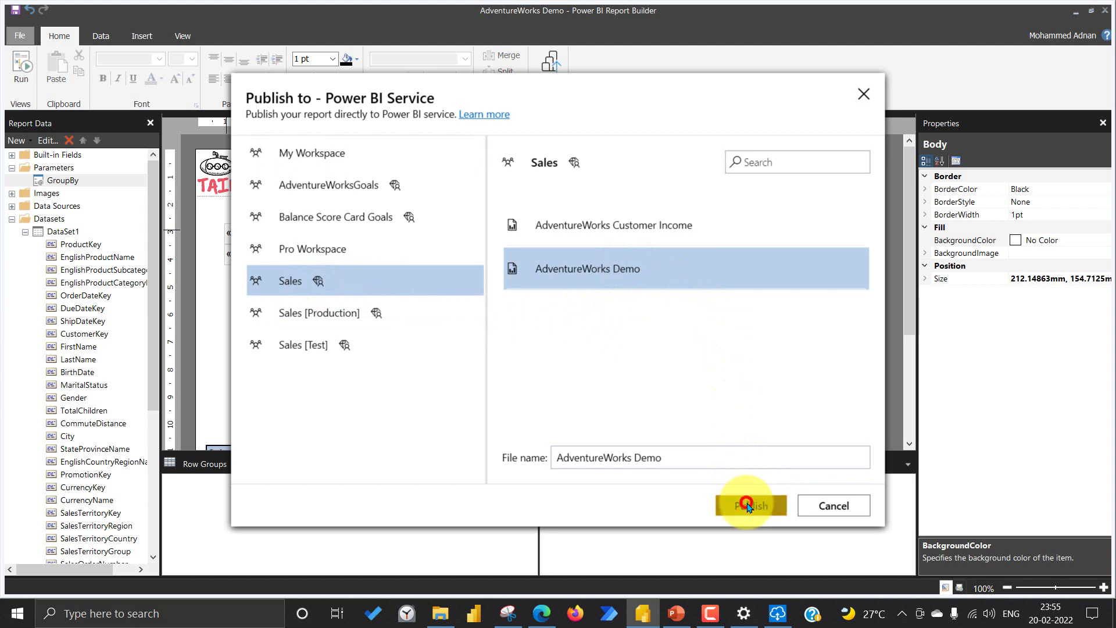
left_click(621, 366)
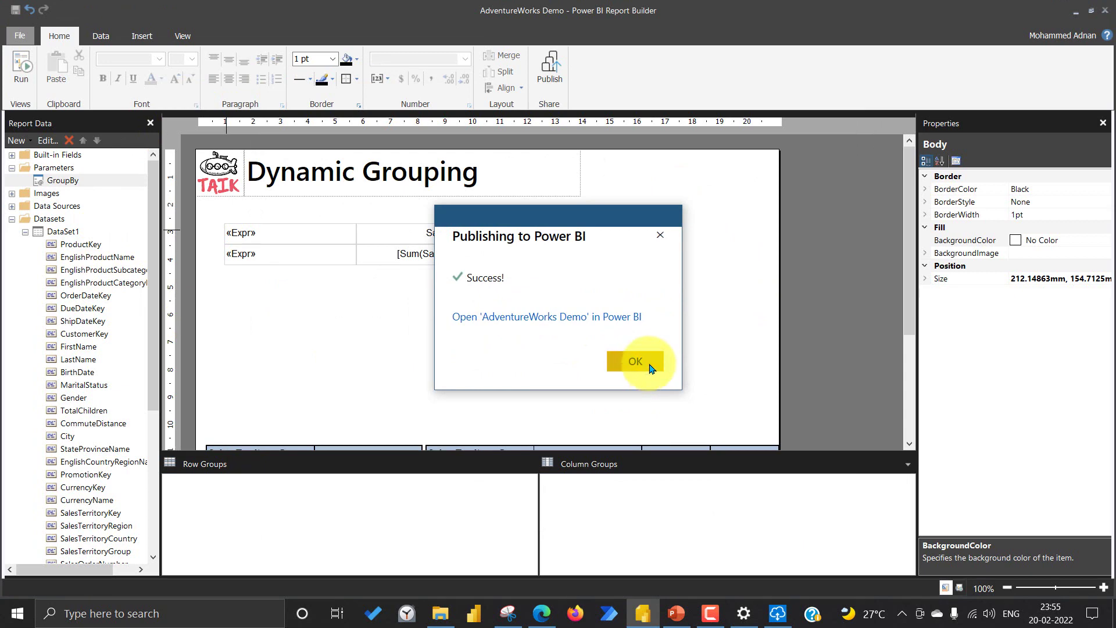
left_click(635, 361)
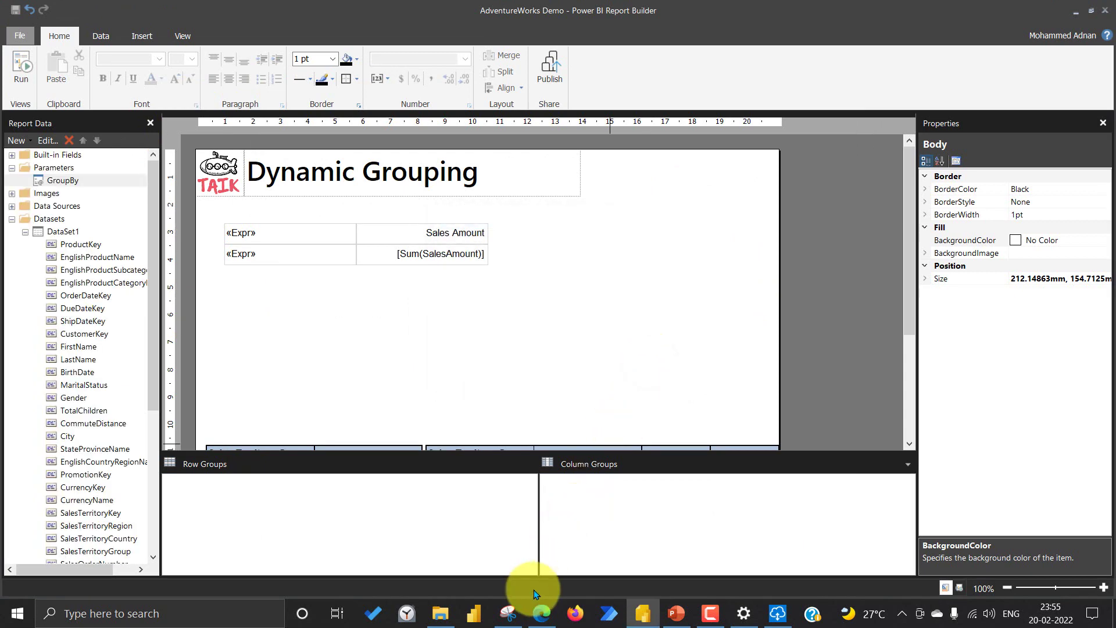
left_click(540, 617)
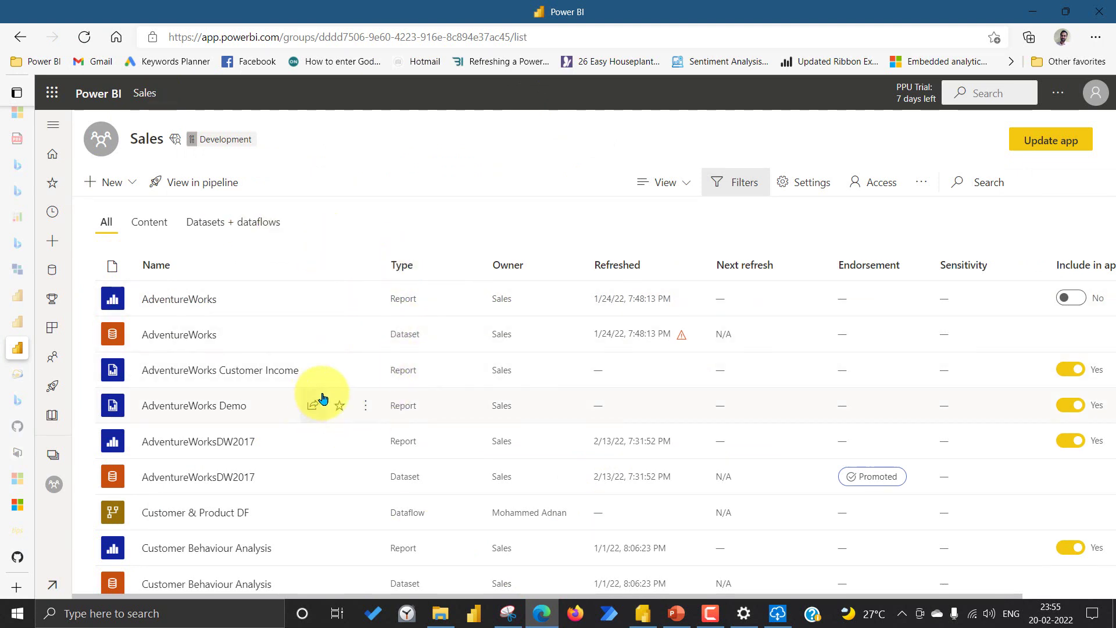
left_click(368, 408)
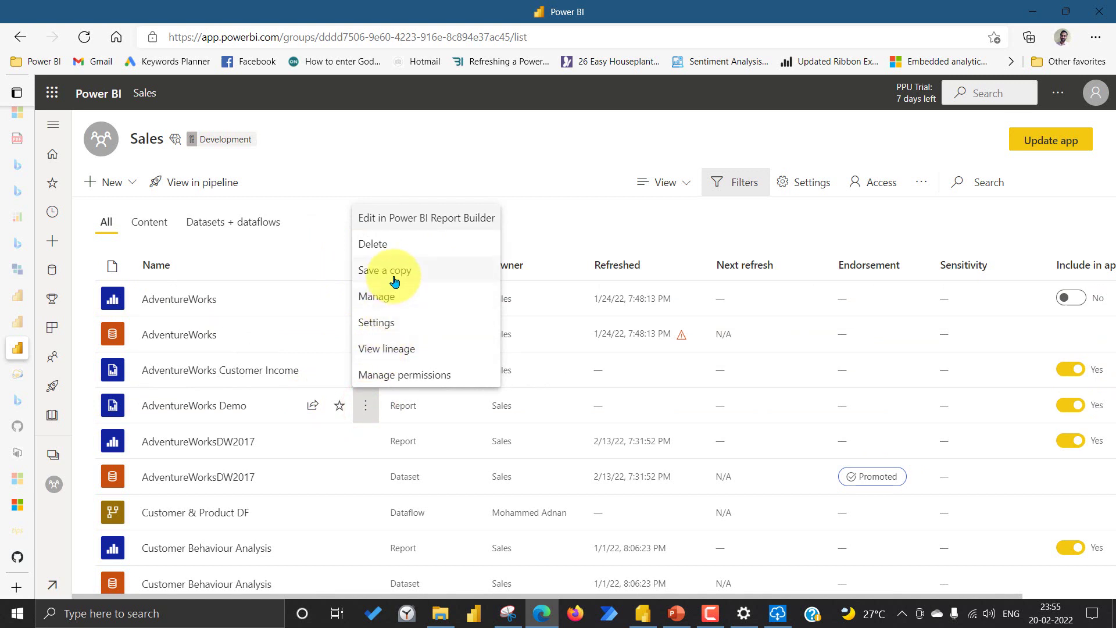
left_click(396, 297)
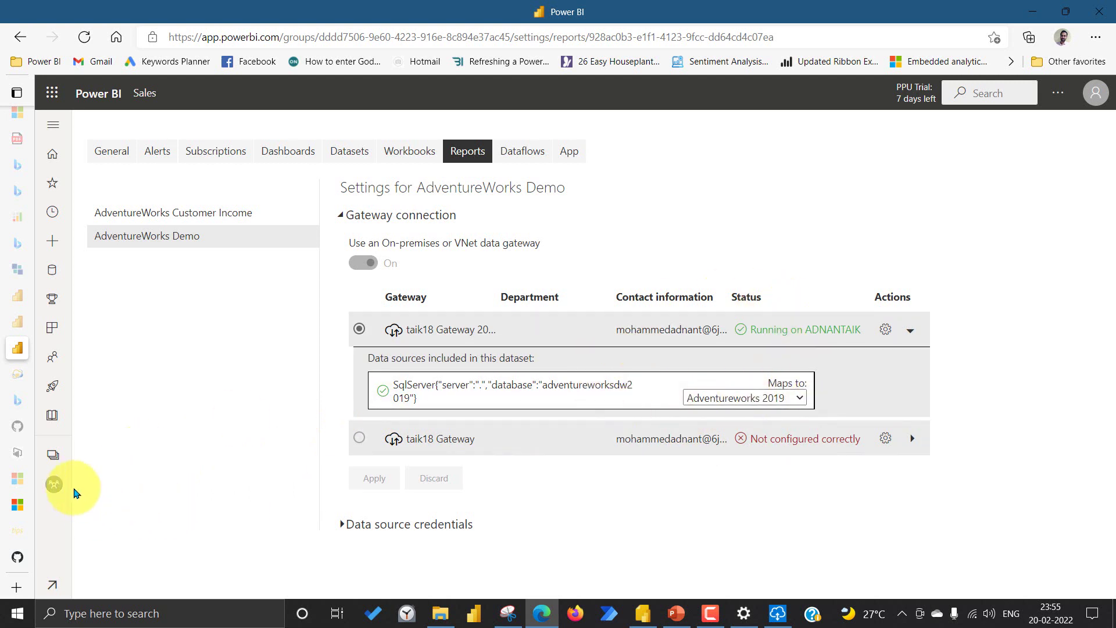
left_click(51, 484)
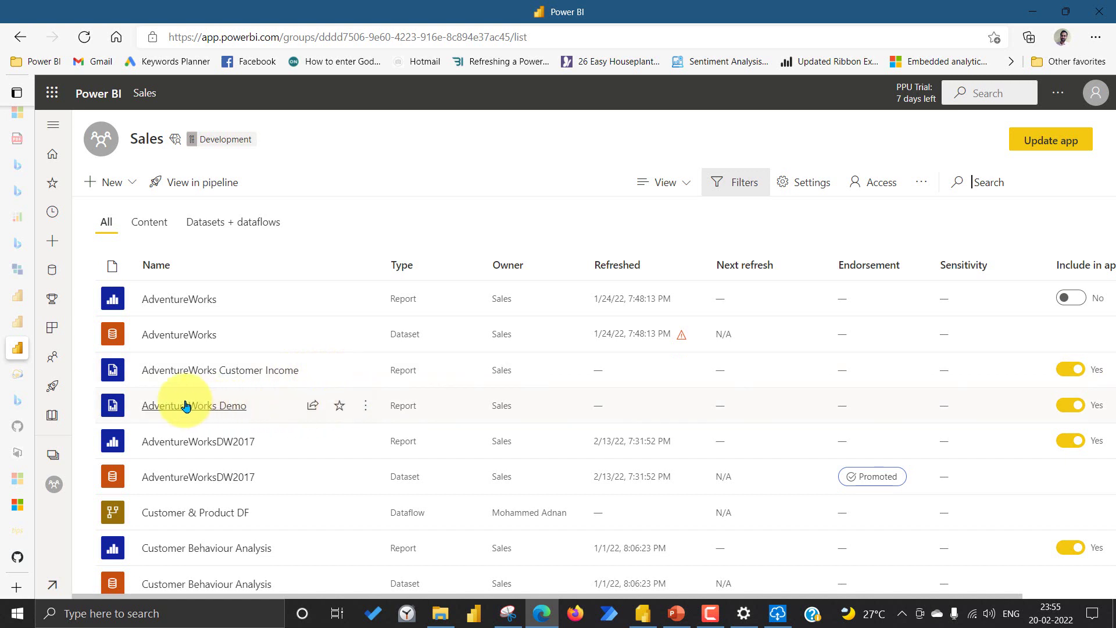
left_click(169, 409)
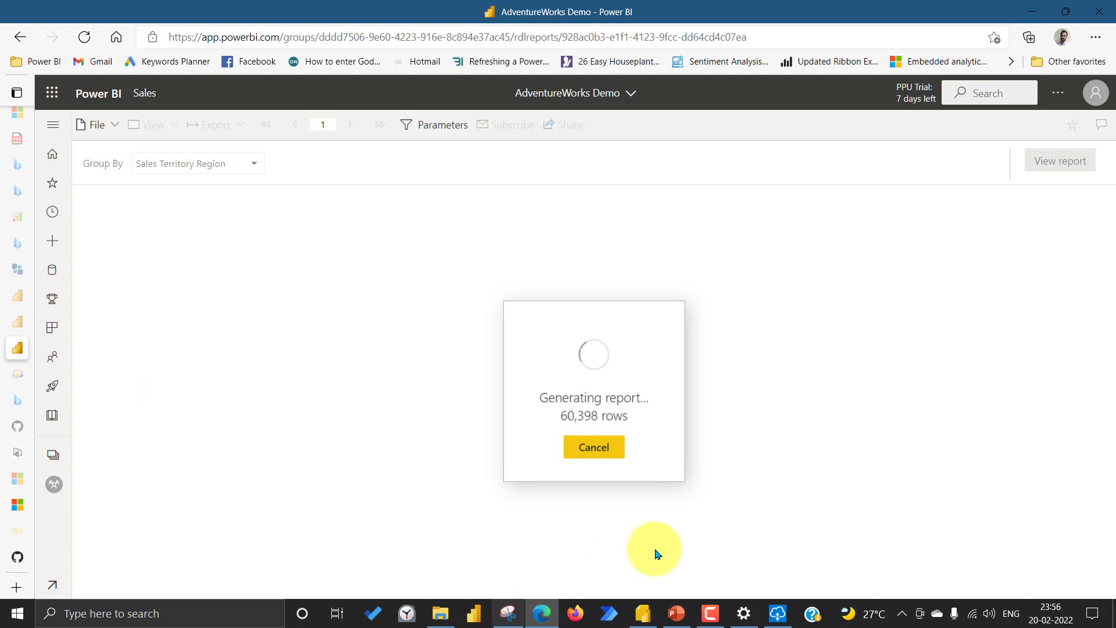
Open AdventureWorks Demo, set Group By to Sales Territory Group, and rerun the report
left_click(712, 619)
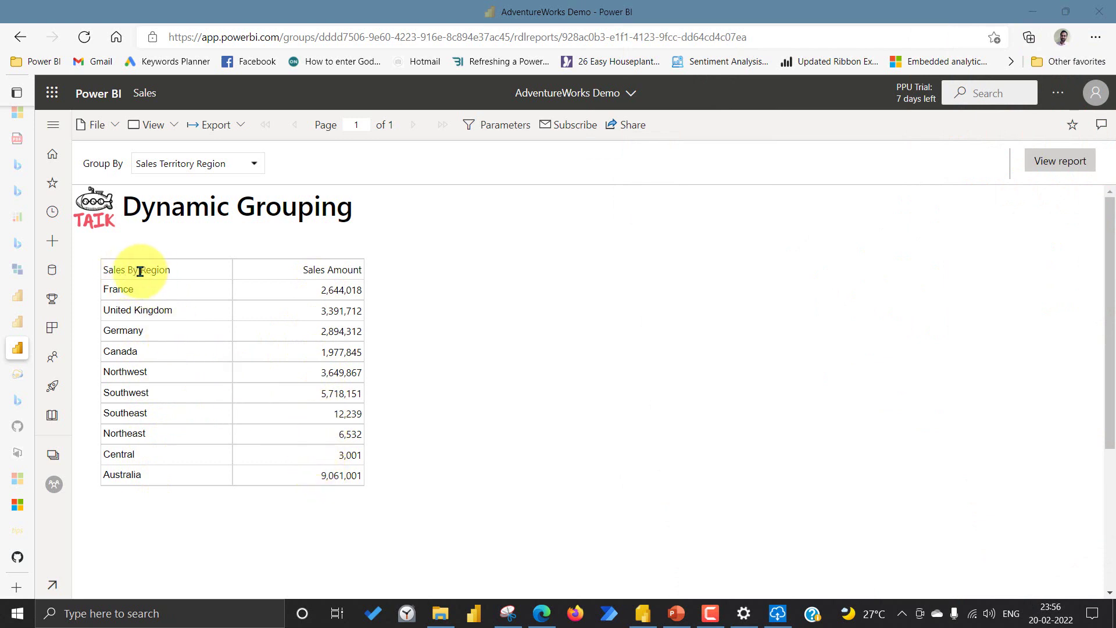
left_click(252, 164)
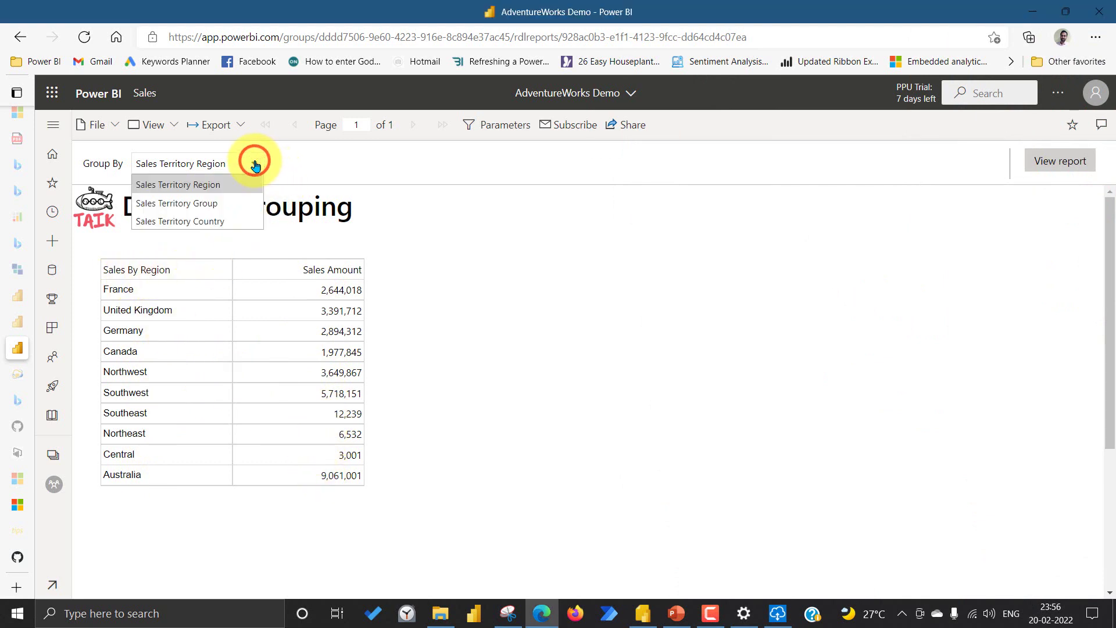
left_click(230, 203)
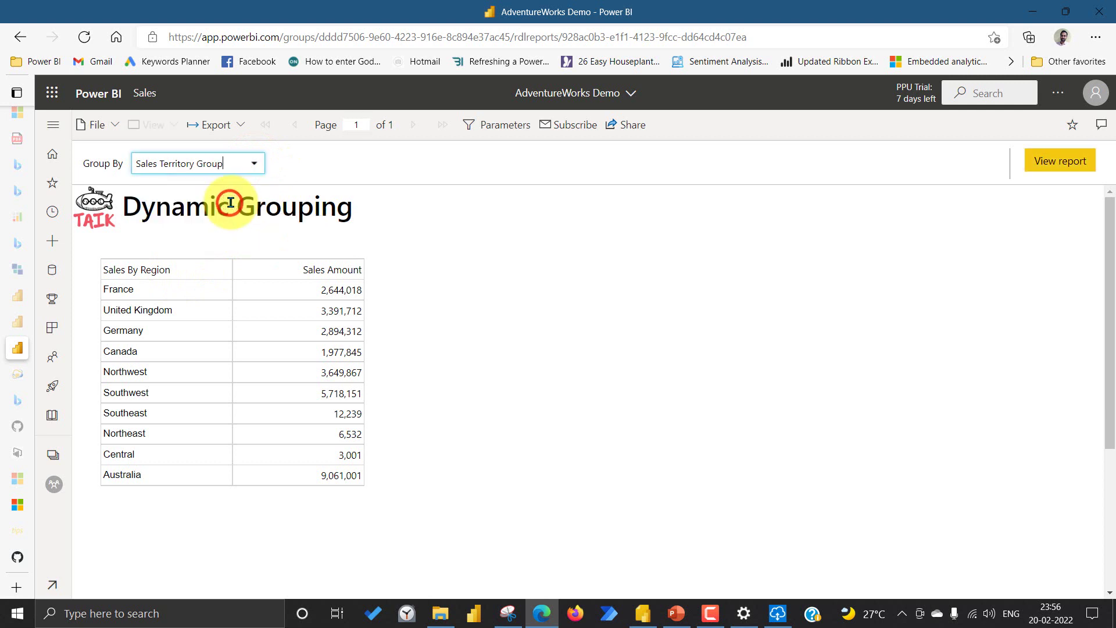
left_click(1071, 164)
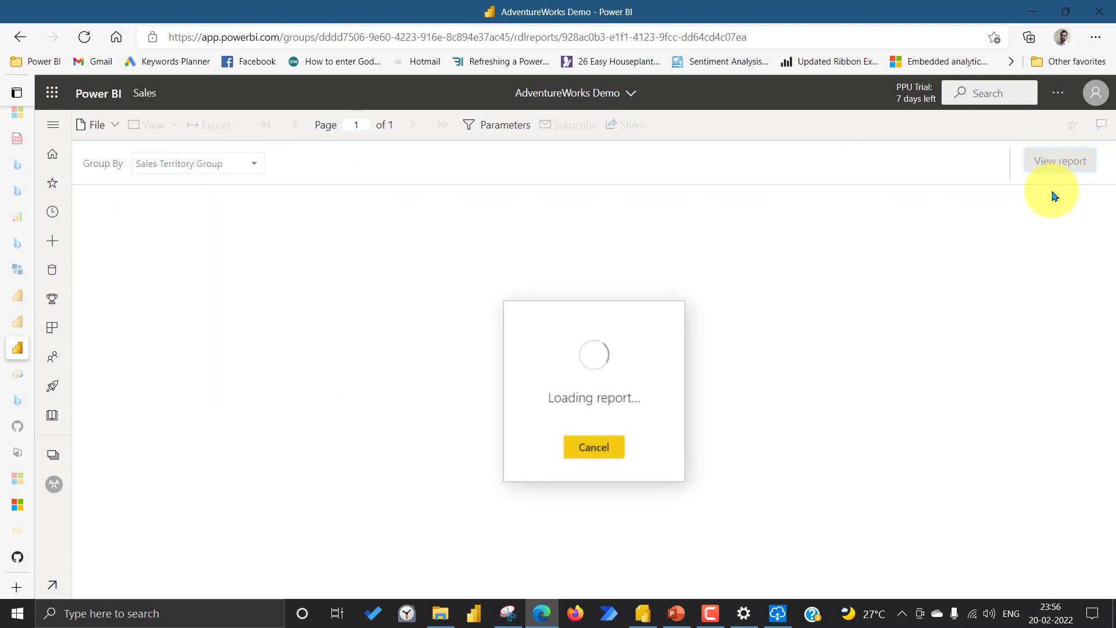